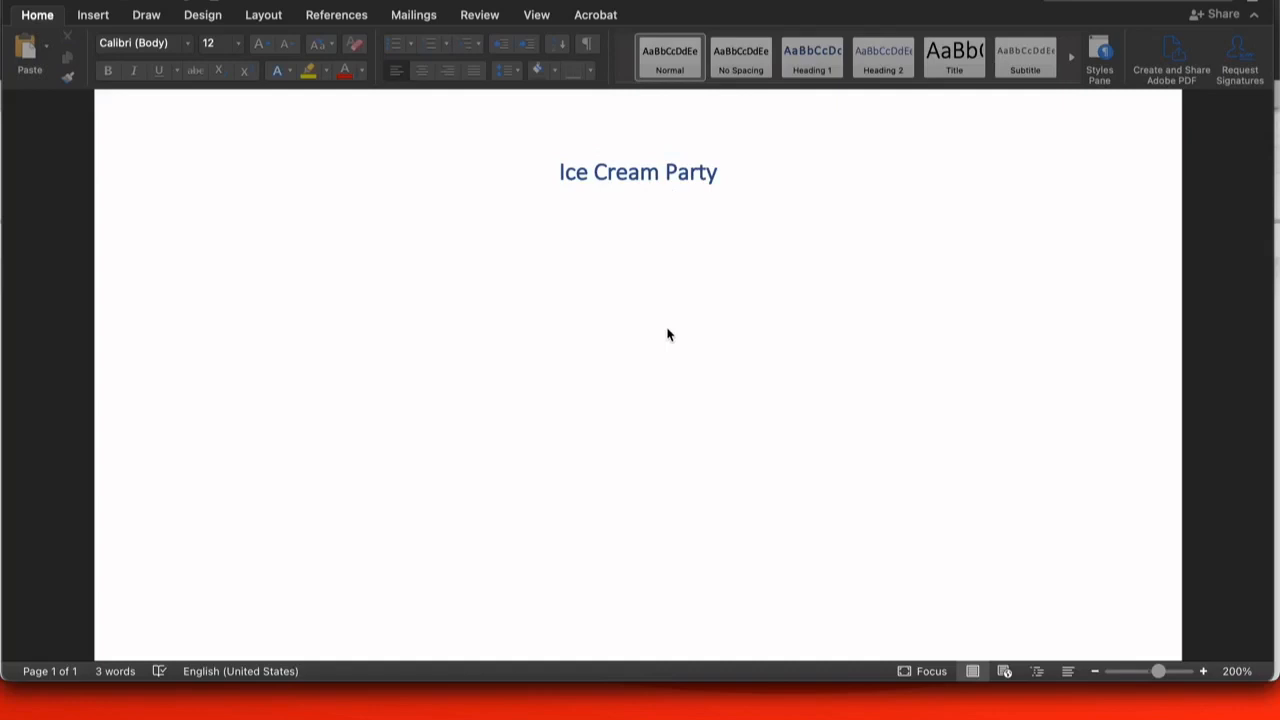
Step: Write the sentence "Student, who is number , would like flavor" below the Ice Cream Party heading, leaving gaps for merge fields
{"action": "left_click", "coordinate": [604, 232]}
{"action": "type", "text": "Studnet"}
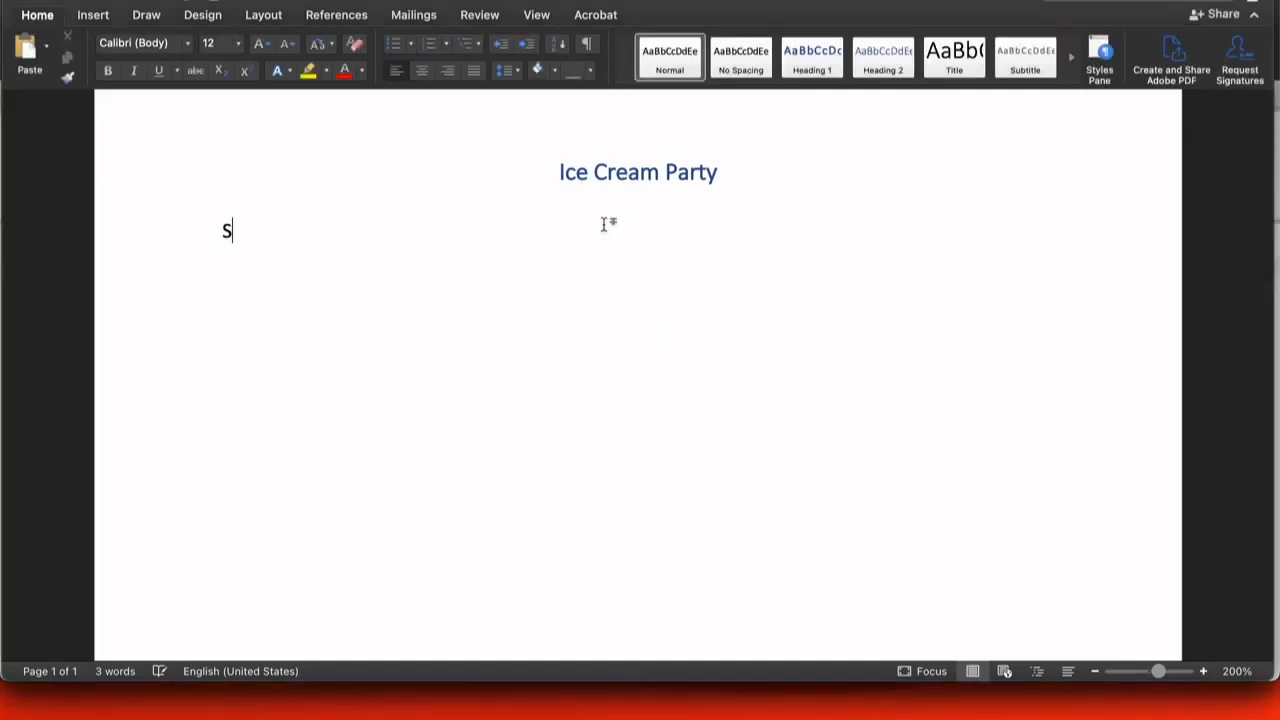
{"action": "key", "text": "BackSpace"}
{"action": "key", "text": "BackSpace"}
{"action": "type", "text": "ent, wwho"}
{"action": "key", "text": "BackSpace"}
{"action": "key", "text": "BackSpace"}
{"action": "key", "text": "BackSpace"}
{"action": "key", "text": "BackSpace"}
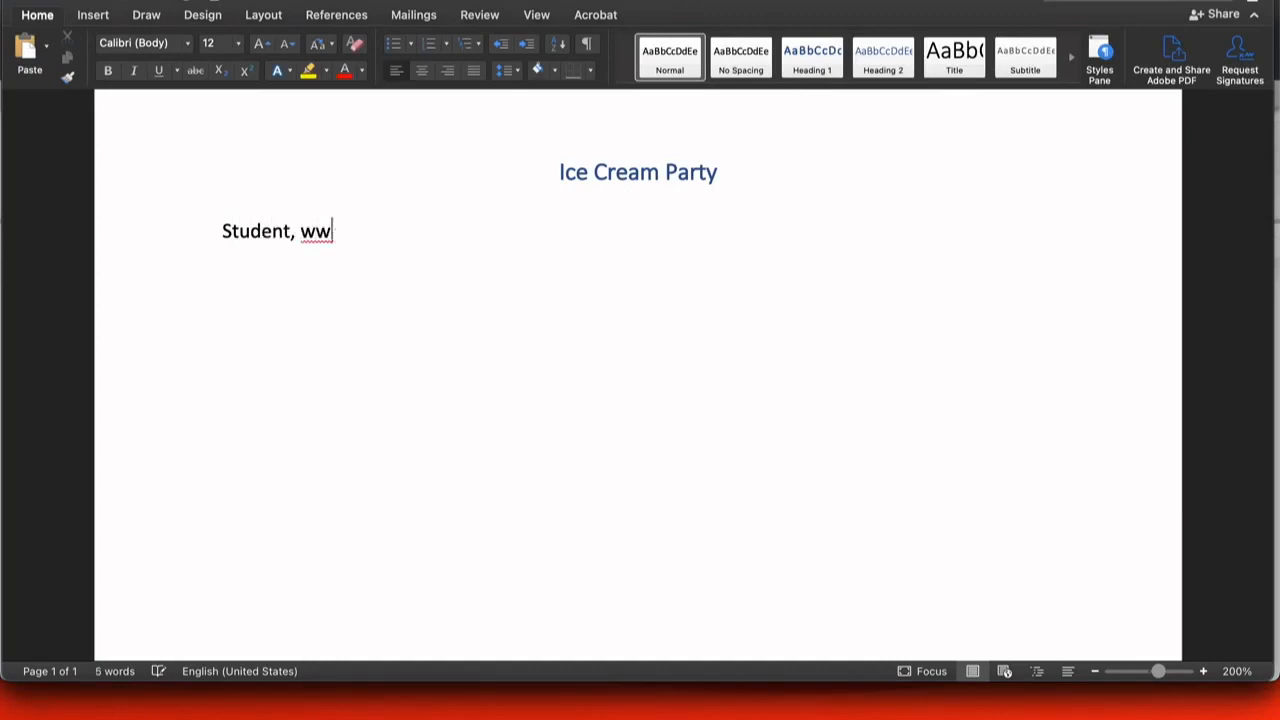
{"action": "type", "text": "ho is number"}
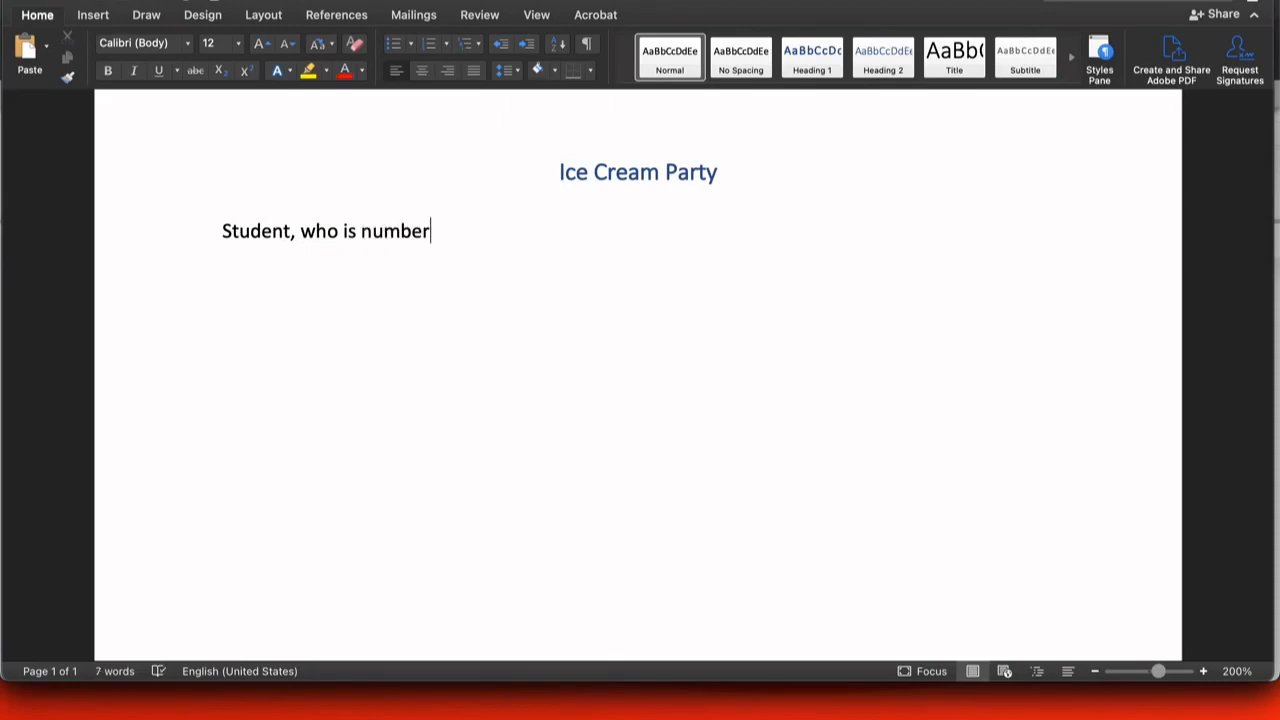
{"action": "type", "text": " , would like"}
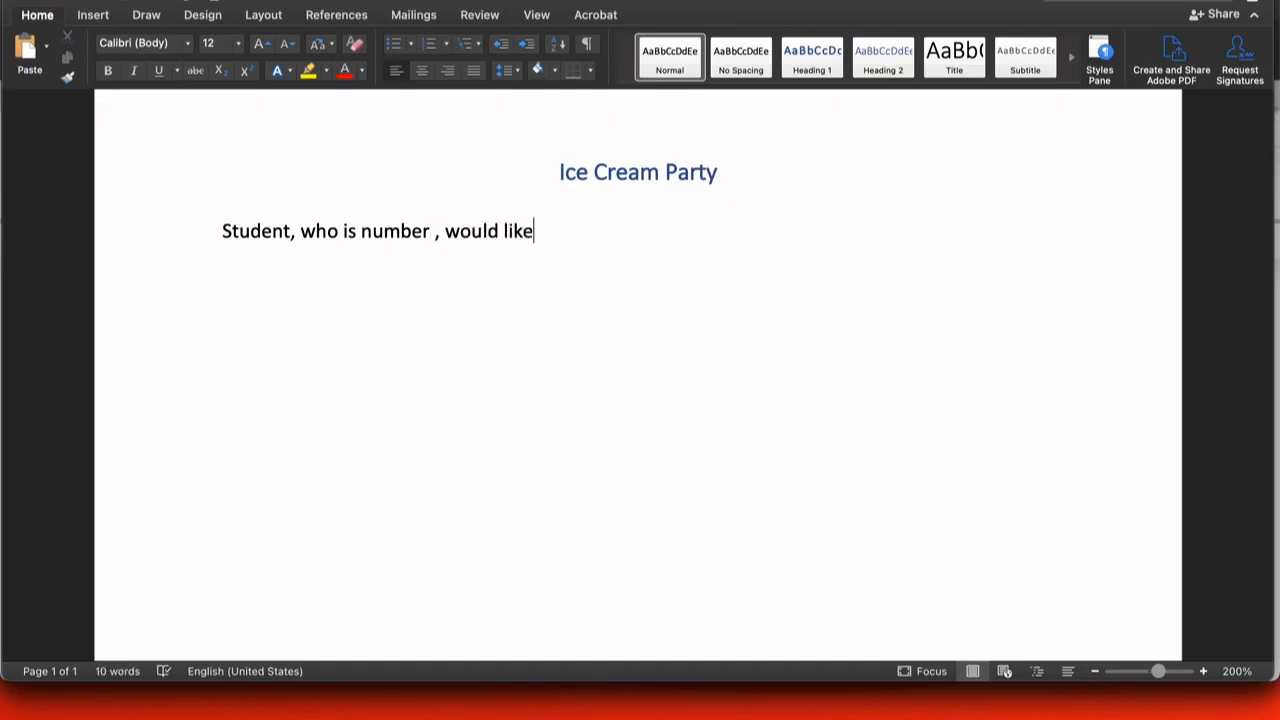
{"action": "type", "text": " flavor"}
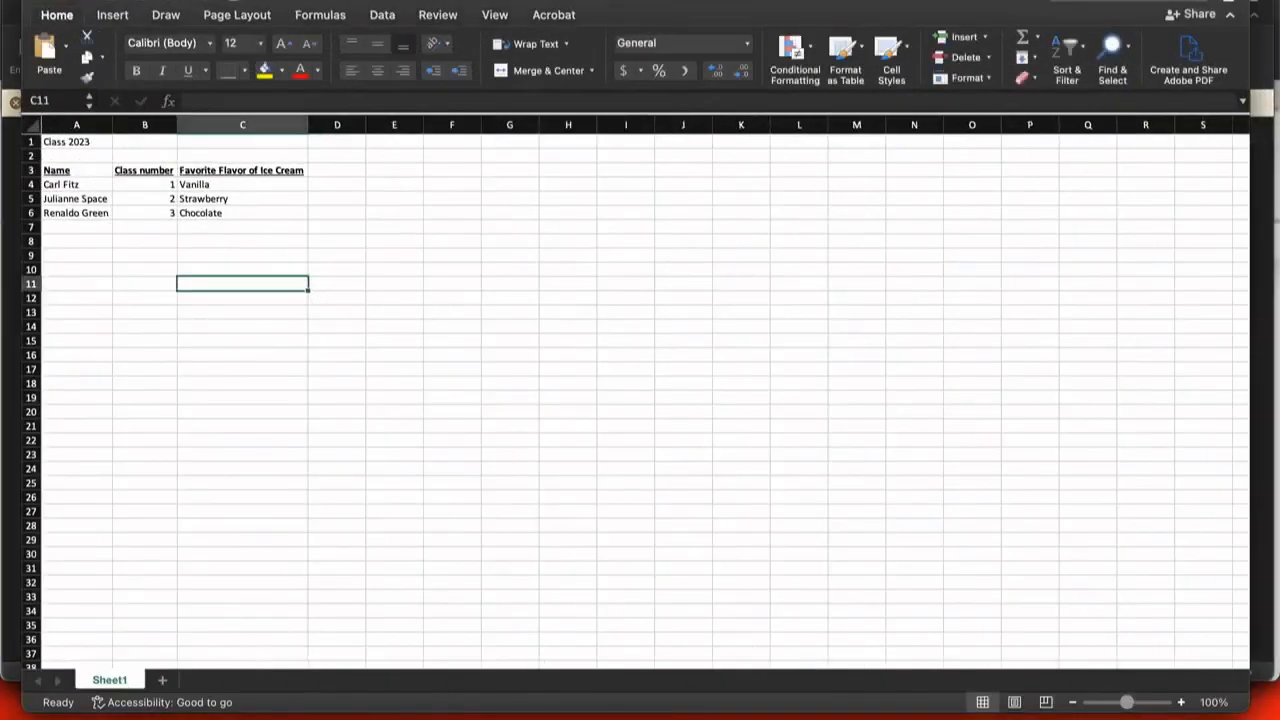
Step: In the Excel class list, clear the "Class 2023" title from A1 and move the table A3:C6 up so it starts at A1
{"action": "left_click", "coordinate": [53, 143]}
{"action": "key", "text": "Delete"}
{"action": "left_click_drag", "start_coordinate": [56, 148], "coordinate": [72, 162]}
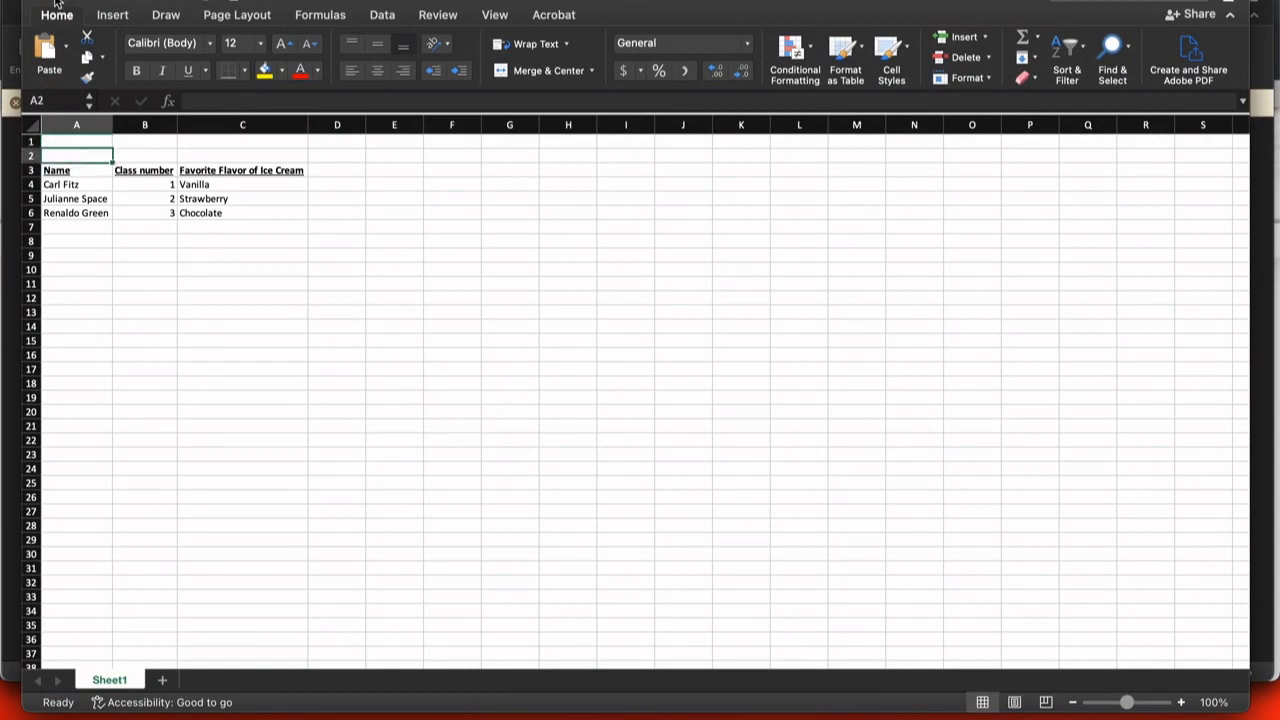
{"action": "left_click_drag", "start_coordinate": [50, 172], "coordinate": [240, 217]}
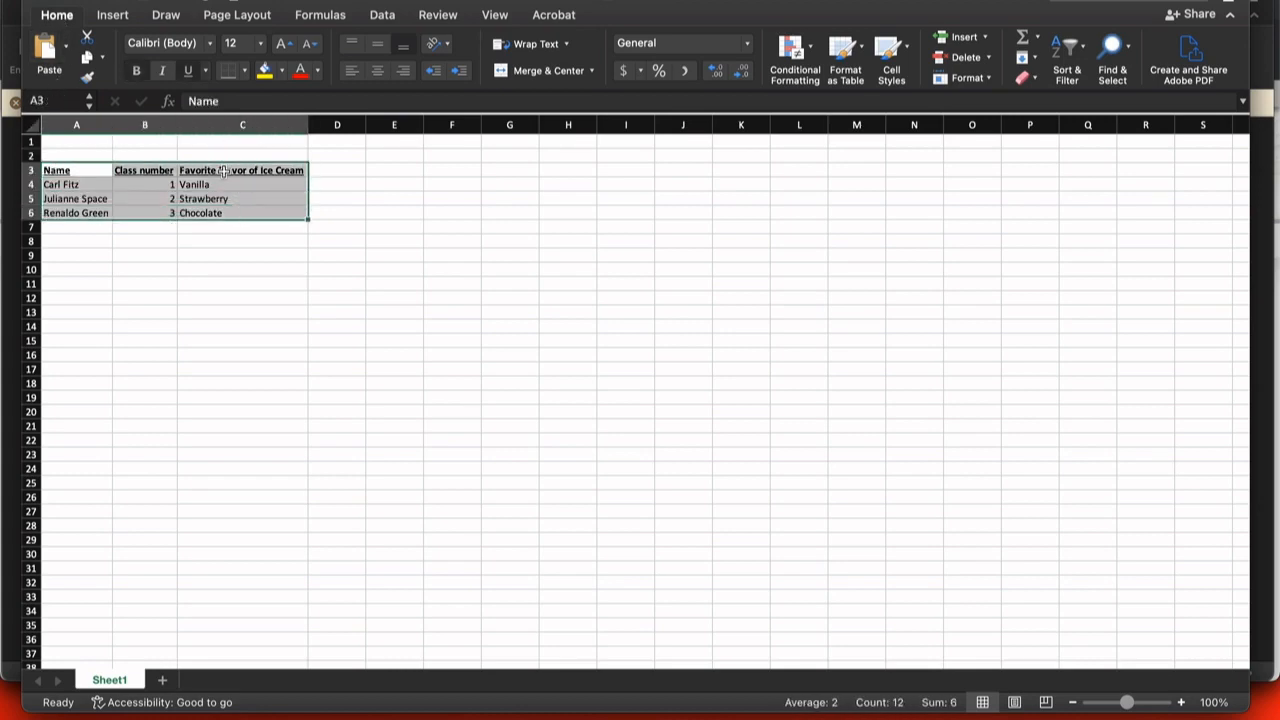
{"action": "left_click_drag", "start_coordinate": [224, 166], "coordinate": [229, 142]}
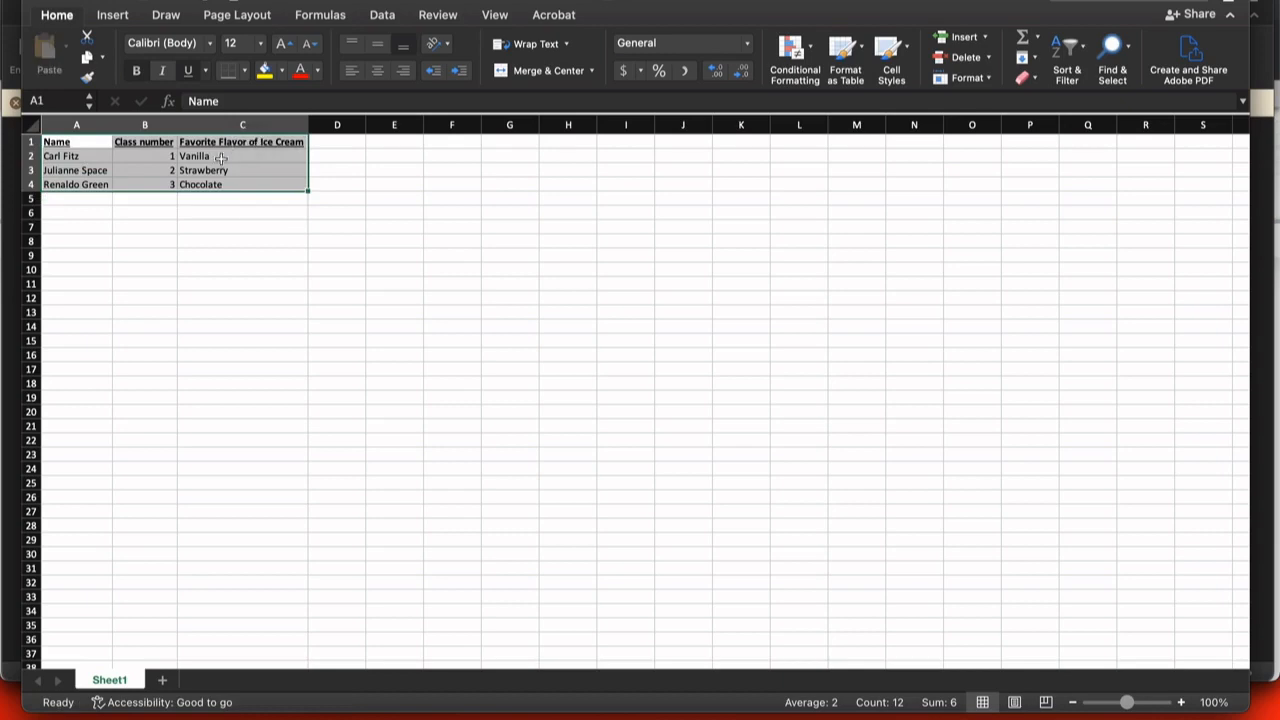
{"action": "left_click", "coordinate": [223, 225]}
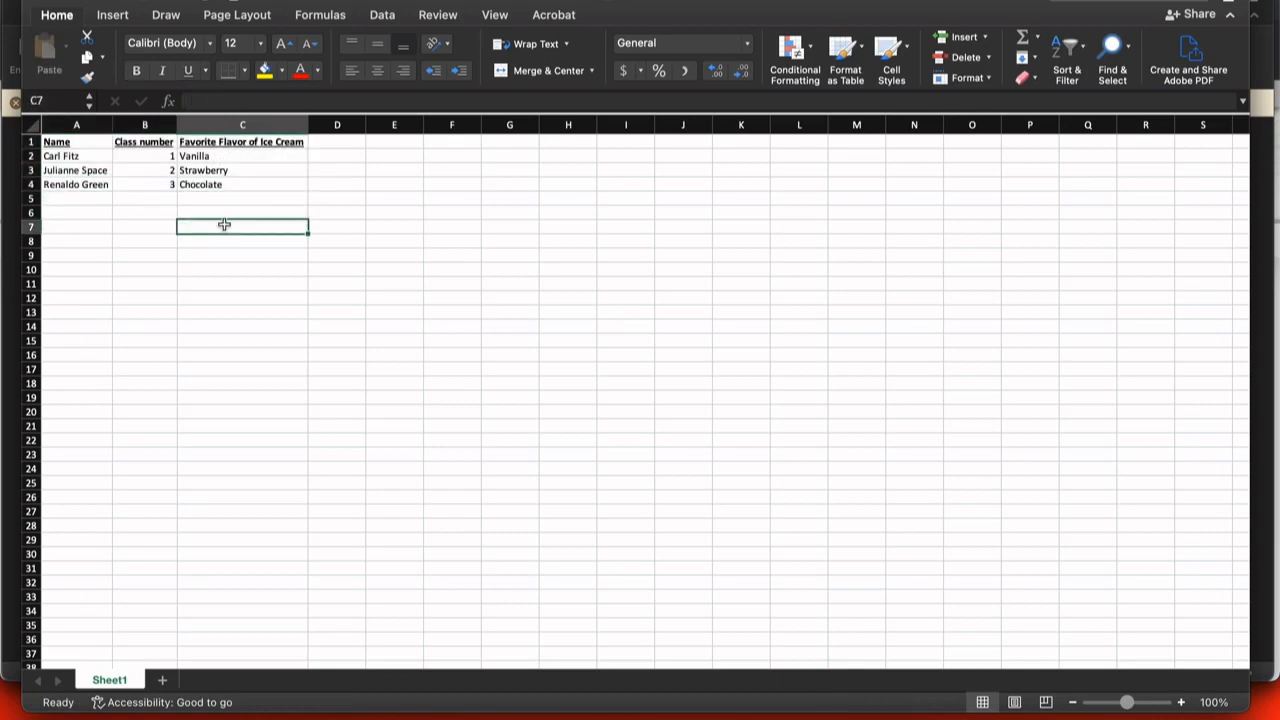
{"action": "left_click", "coordinate": [57, 1]}
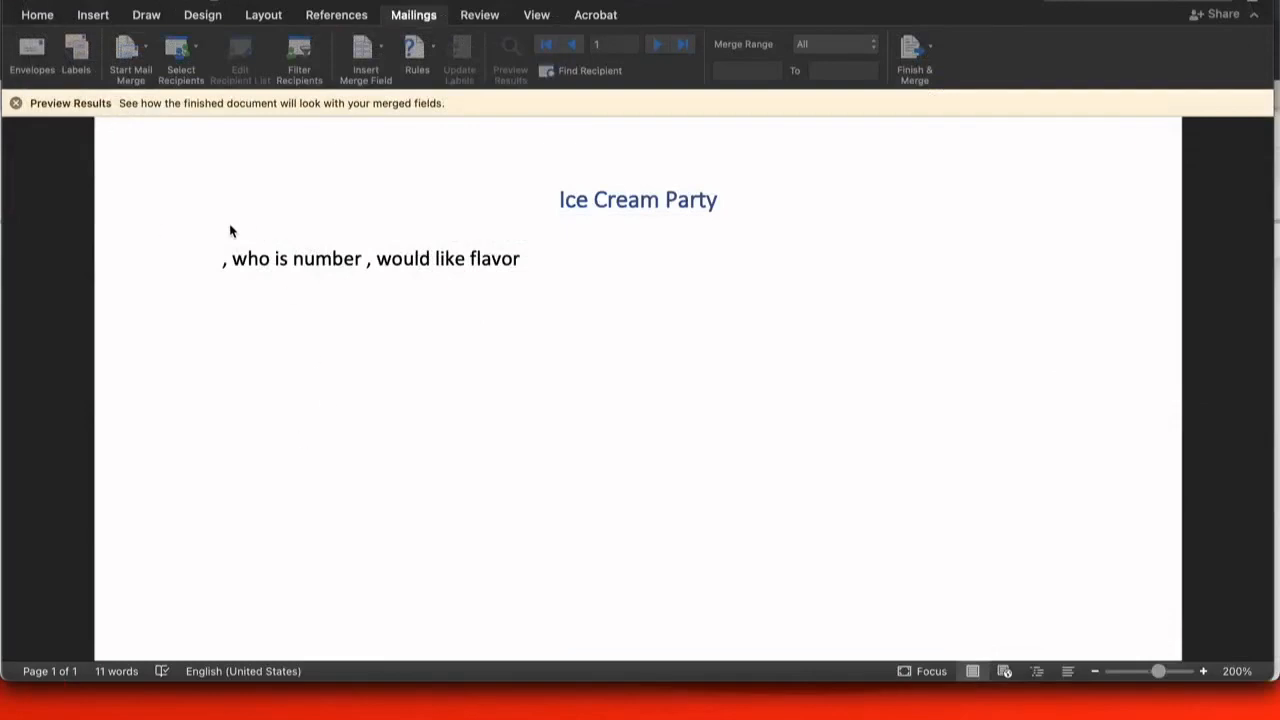
Step: In Word, attach Icecream.xlsx from the Desktop as the existing recipient list, allowing the conversion and using Sheet1
{"action": "left_click", "coordinate": [219, 248]}
{"action": "left_click", "coordinate": [173, 55]}
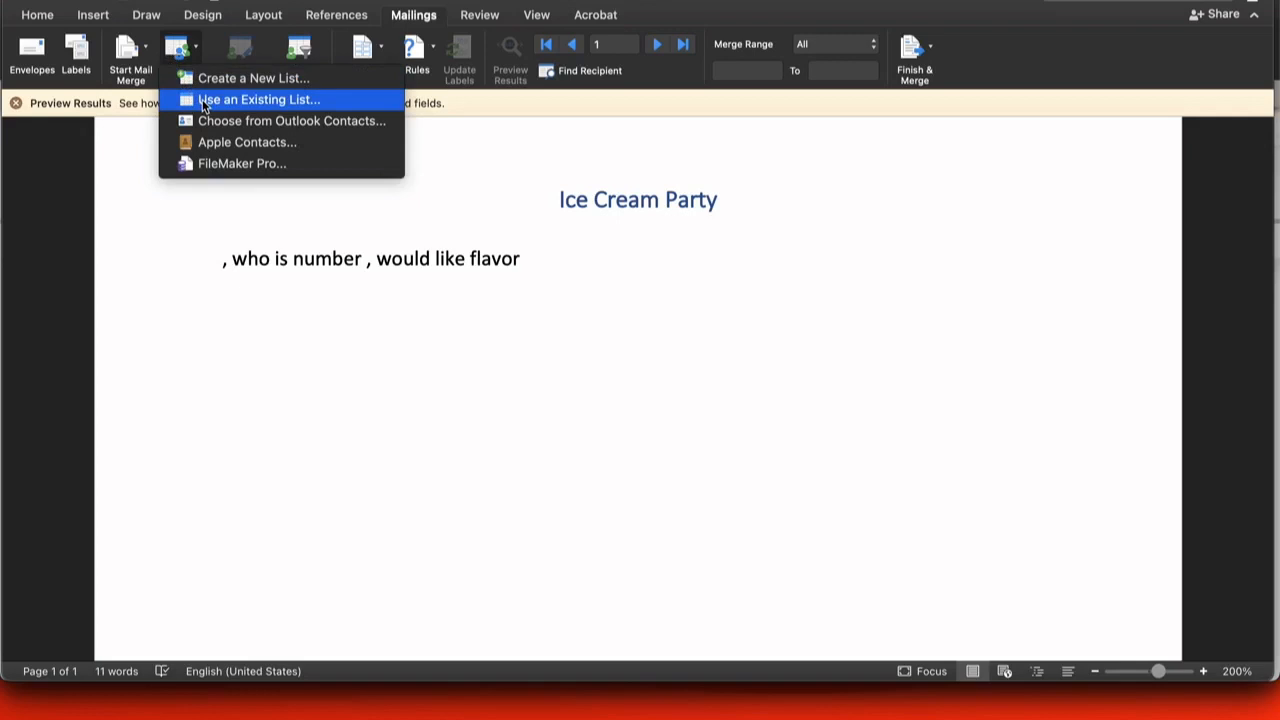
{"action": "left_click", "coordinate": [235, 101]}
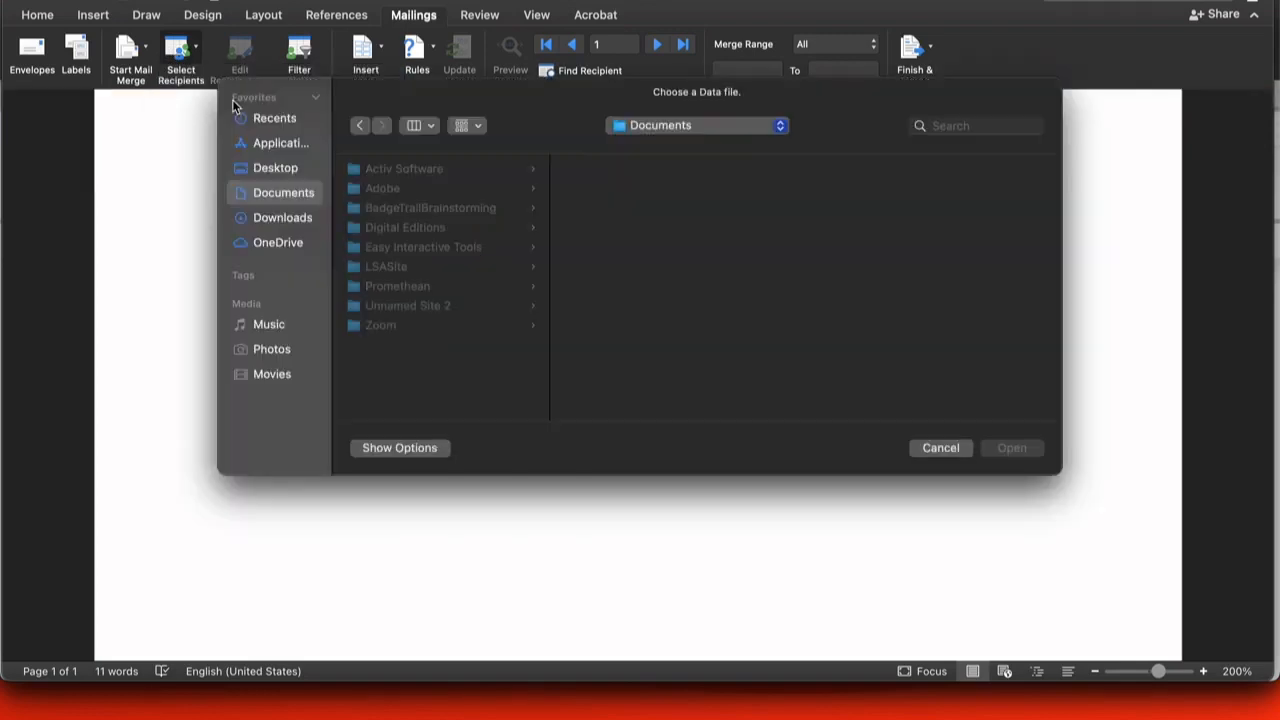
{"action": "left_click", "coordinate": [289, 168]}
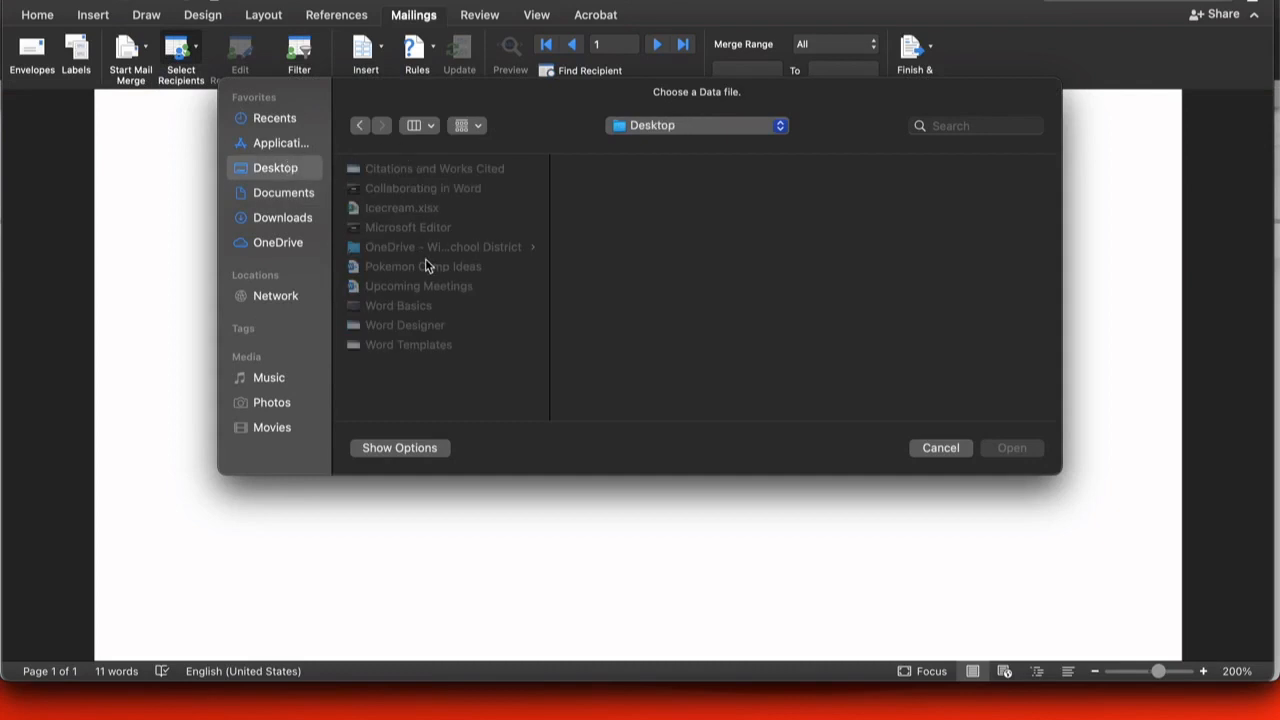
{"action": "double_click", "coordinate": [395, 207]}
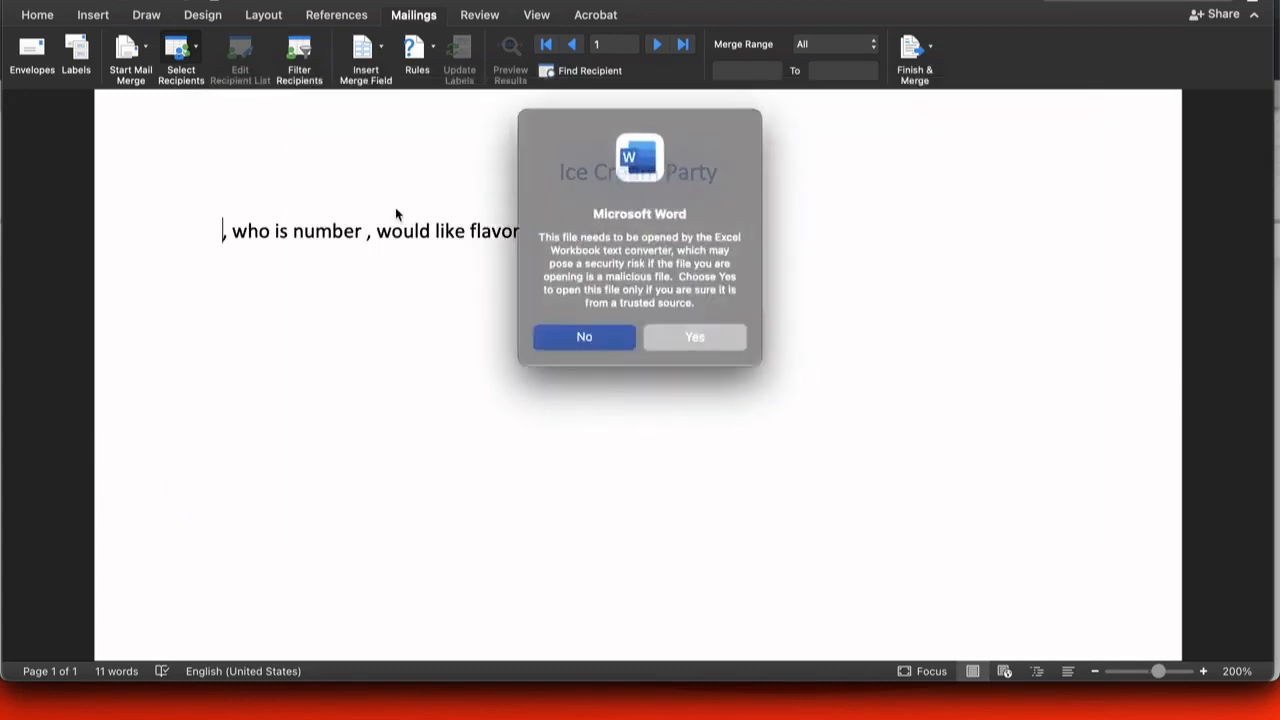
{"action": "left_click", "coordinate": [679, 332]}
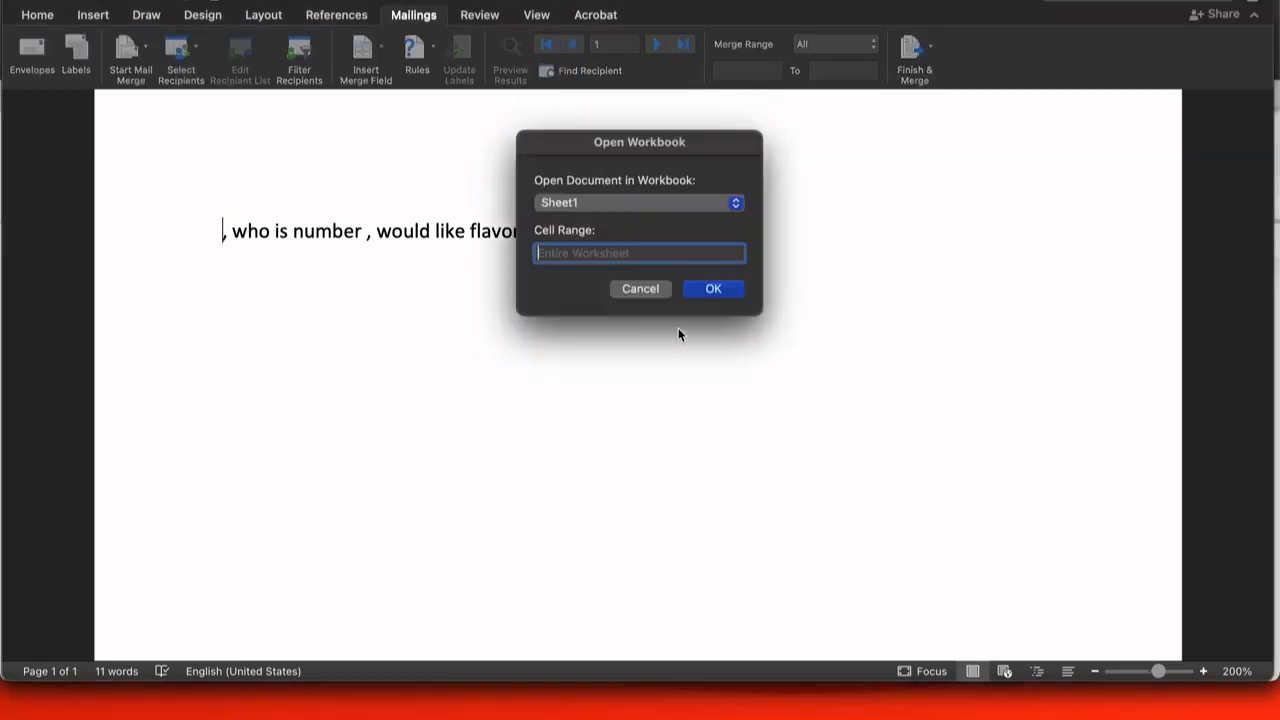
{"action": "left_click", "coordinate": [606, 204]}
{"action": "left_click", "coordinate": [605, 187]}
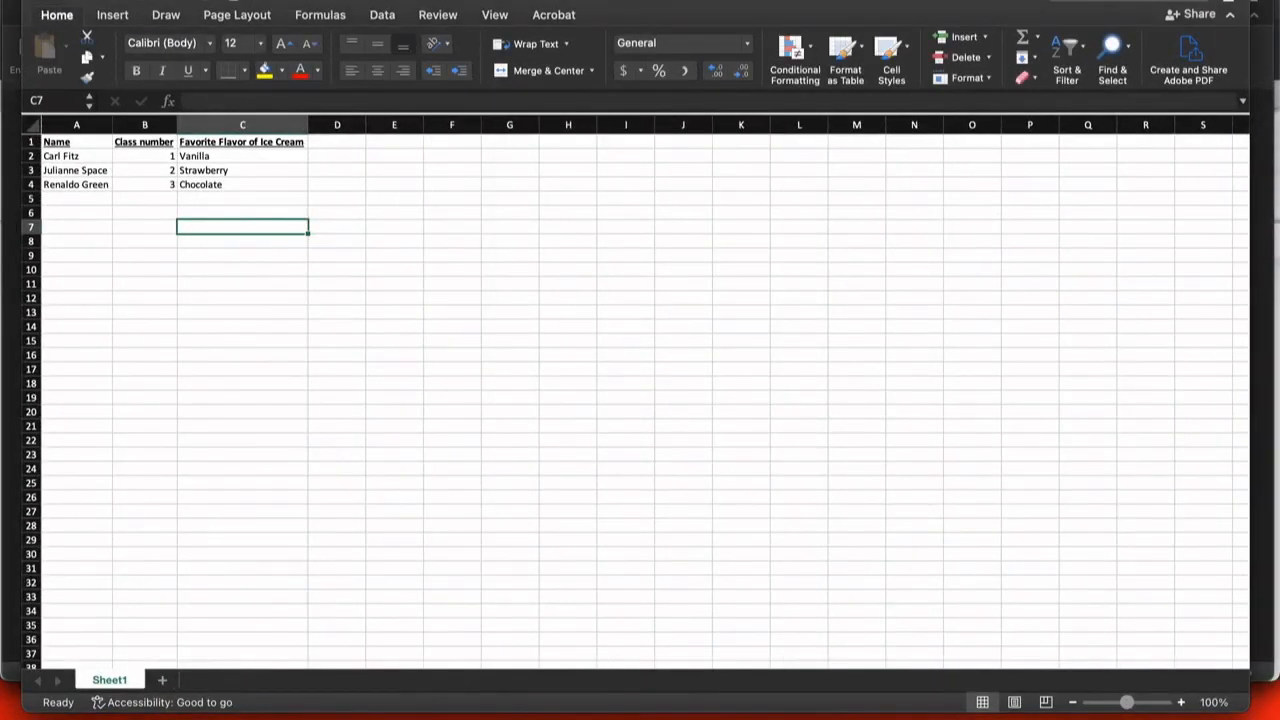
{"action": "left_click", "coordinate": [73, 141]}
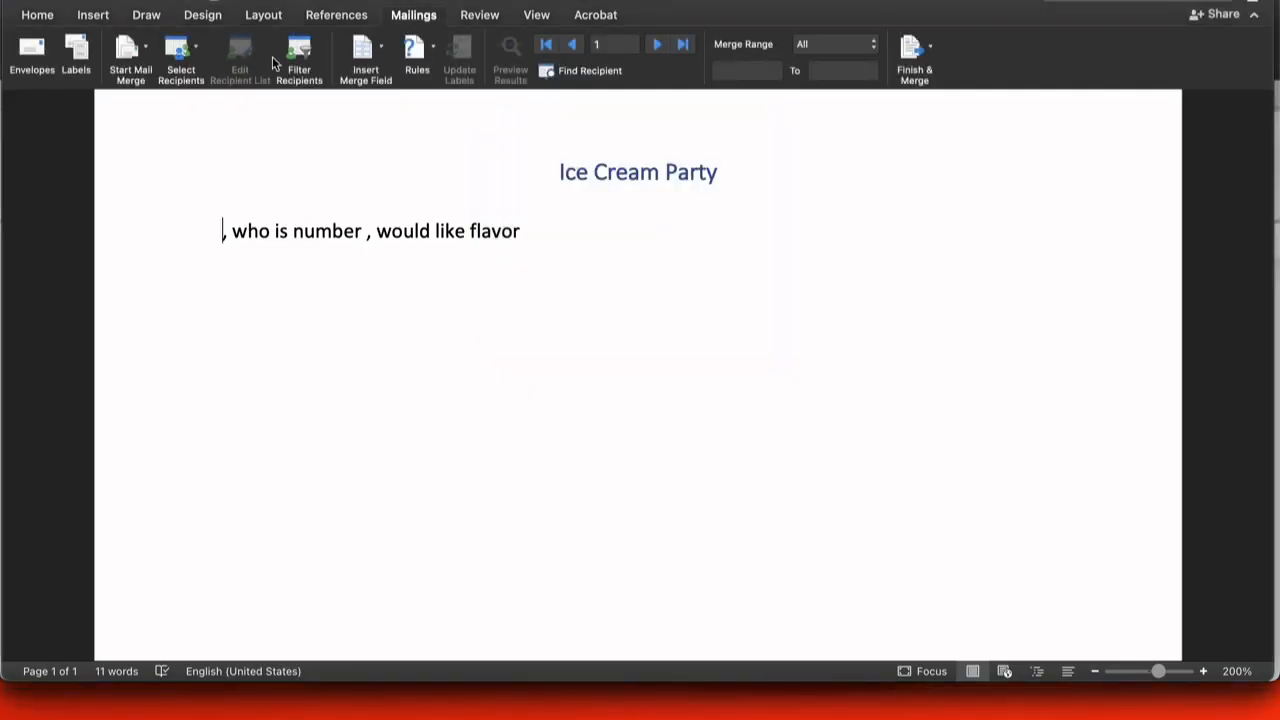
Step: Insert the Name merge field at the start of the sentence, before the first comma
{"action": "left_click", "coordinate": [362, 55]}
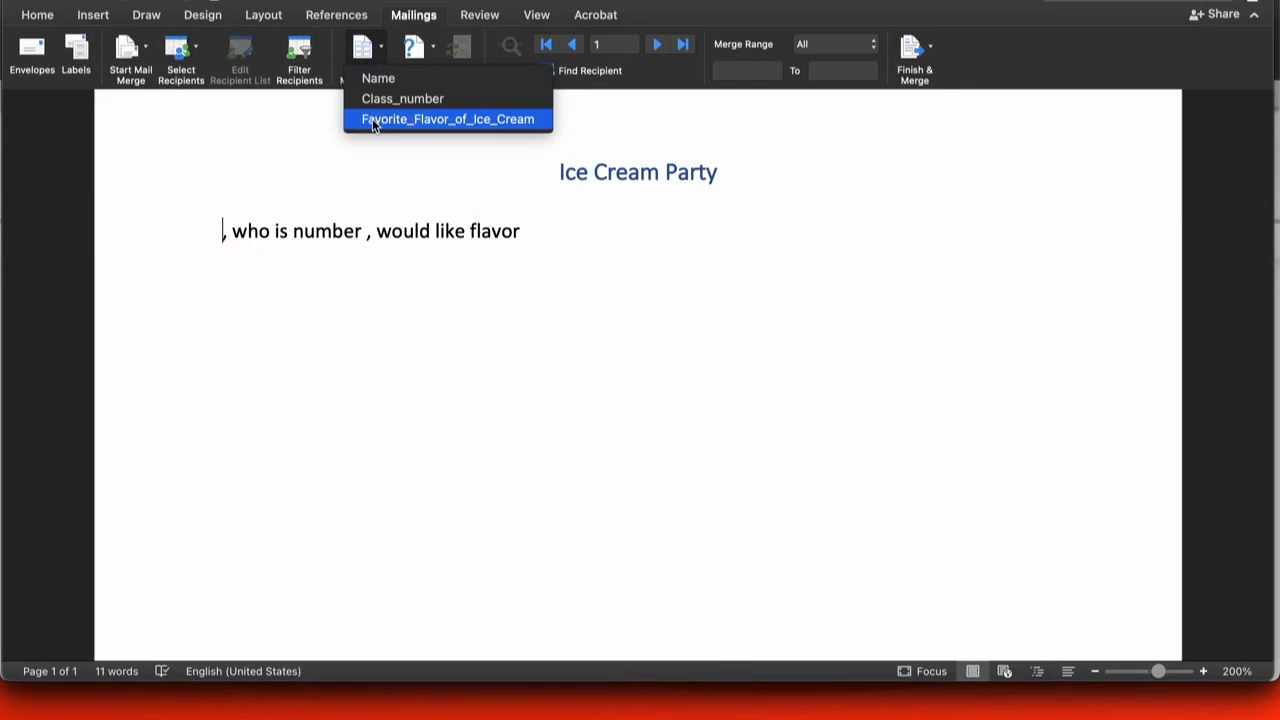
{"action": "left_click", "coordinate": [321, 154]}
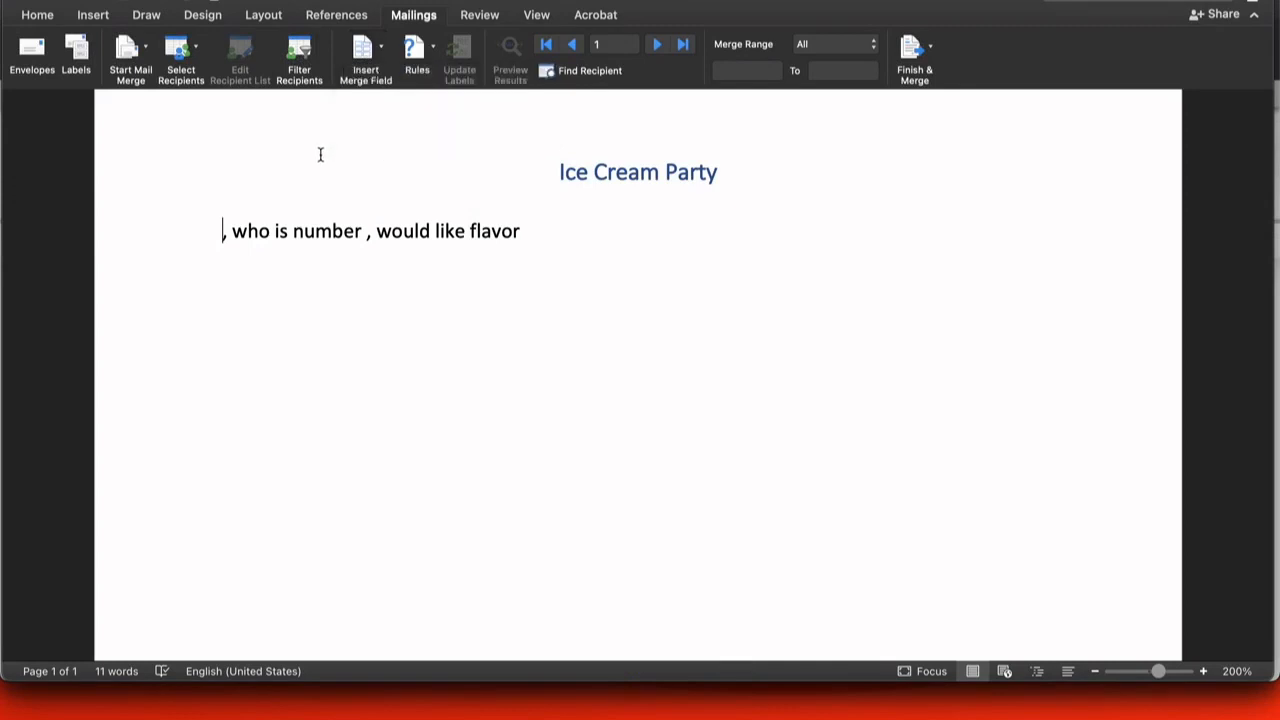
{"action": "left_click", "coordinate": [364, 48]}
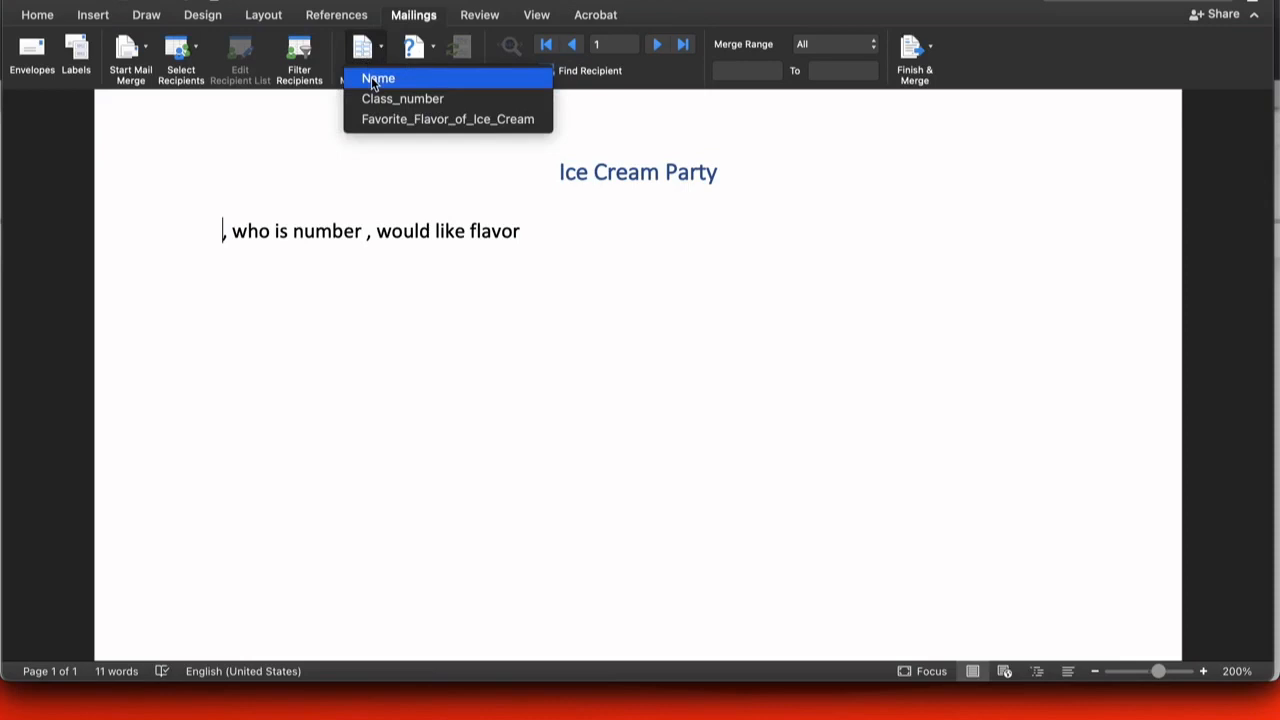
{"action": "left_click", "coordinate": [373, 80]}
Step: Insert the Class_number merge field after "who is number"
{"action": "left_click", "coordinate": [440, 231]}
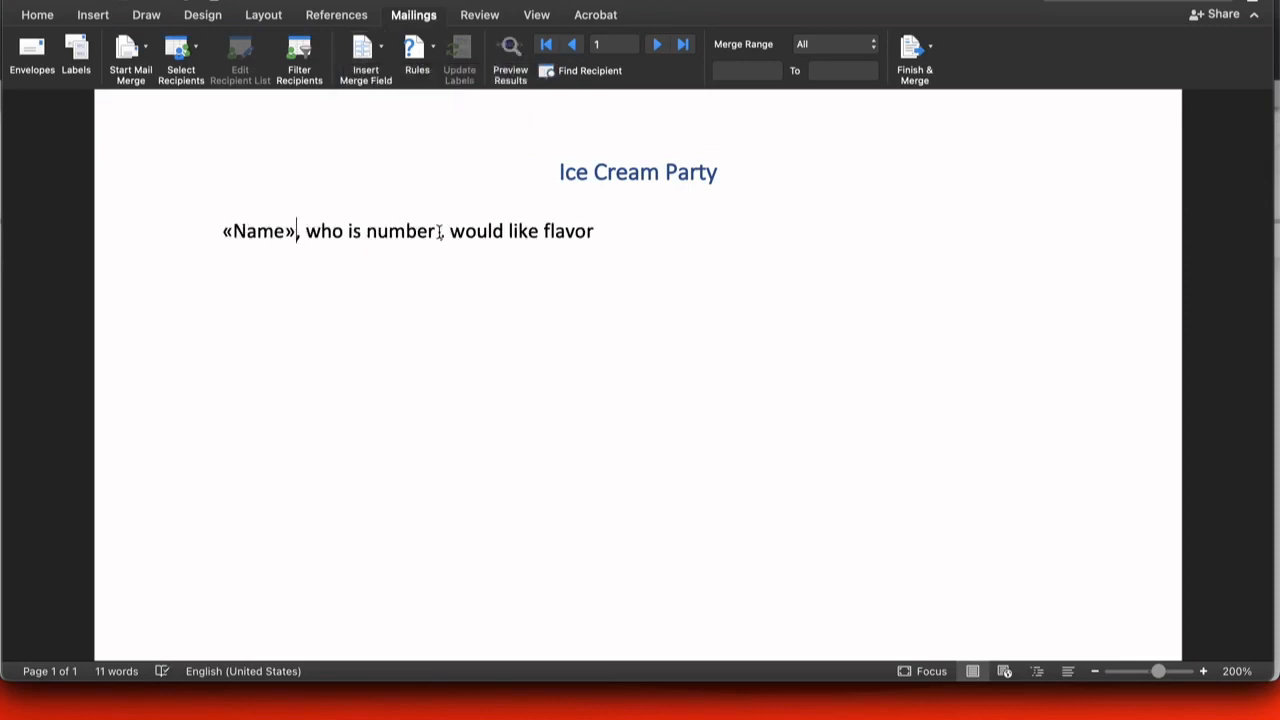
{"action": "left_click", "coordinate": [364, 48]}
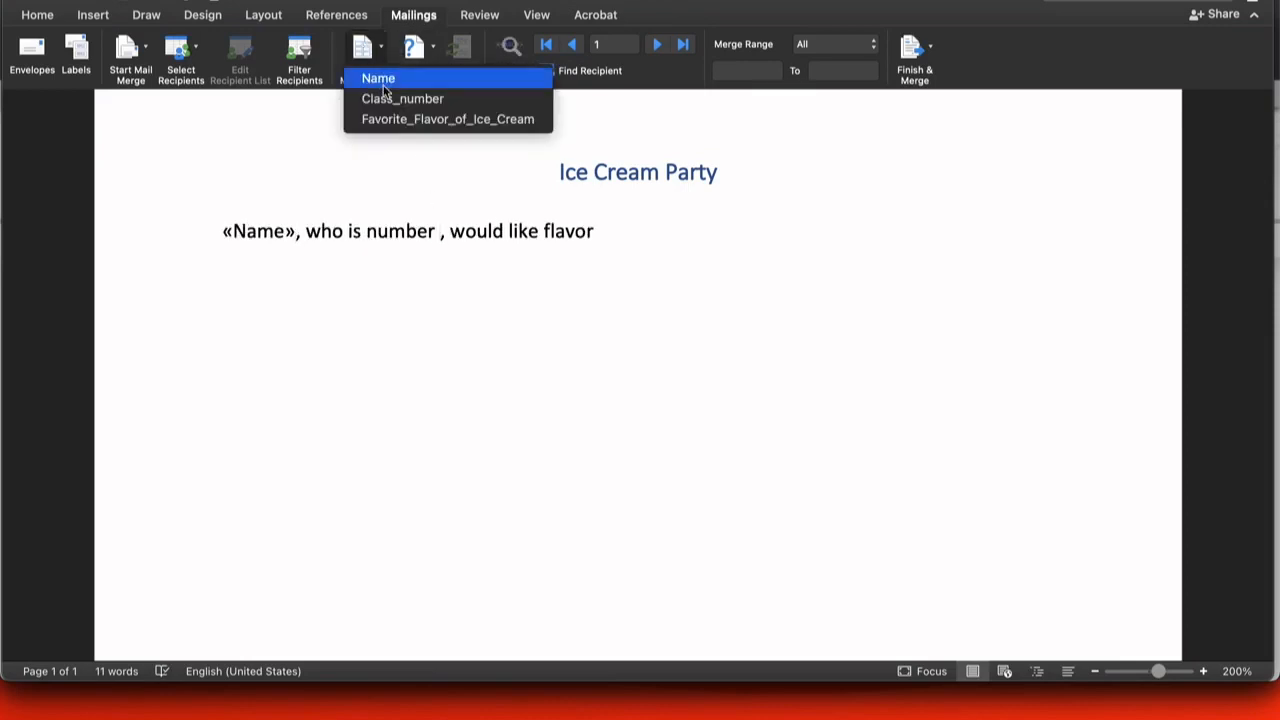
{"action": "left_click", "coordinate": [385, 96]}
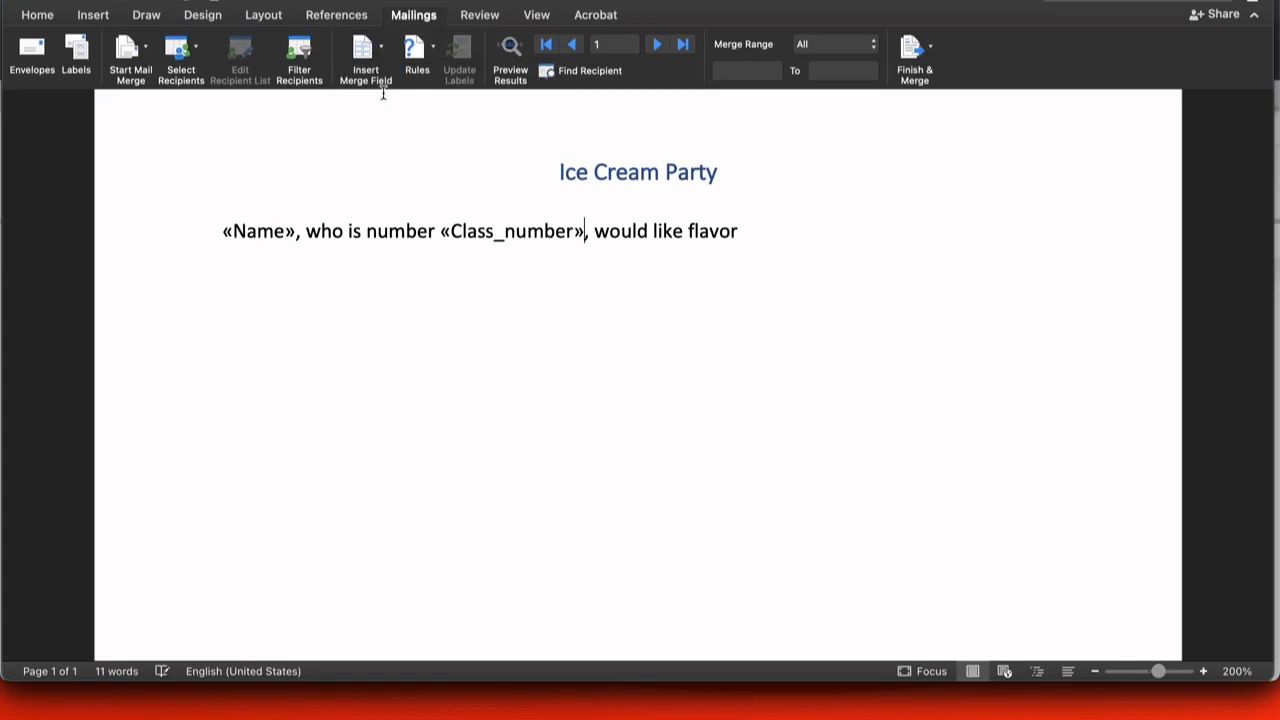
Step: Insert the Favorite_Flavor_of_Ice_Cream merge field after "would like flavor" and end the sentence with a period
{"action": "left_click", "coordinate": [747, 234]}
{"action": "left_click", "coordinate": [380, 46]}
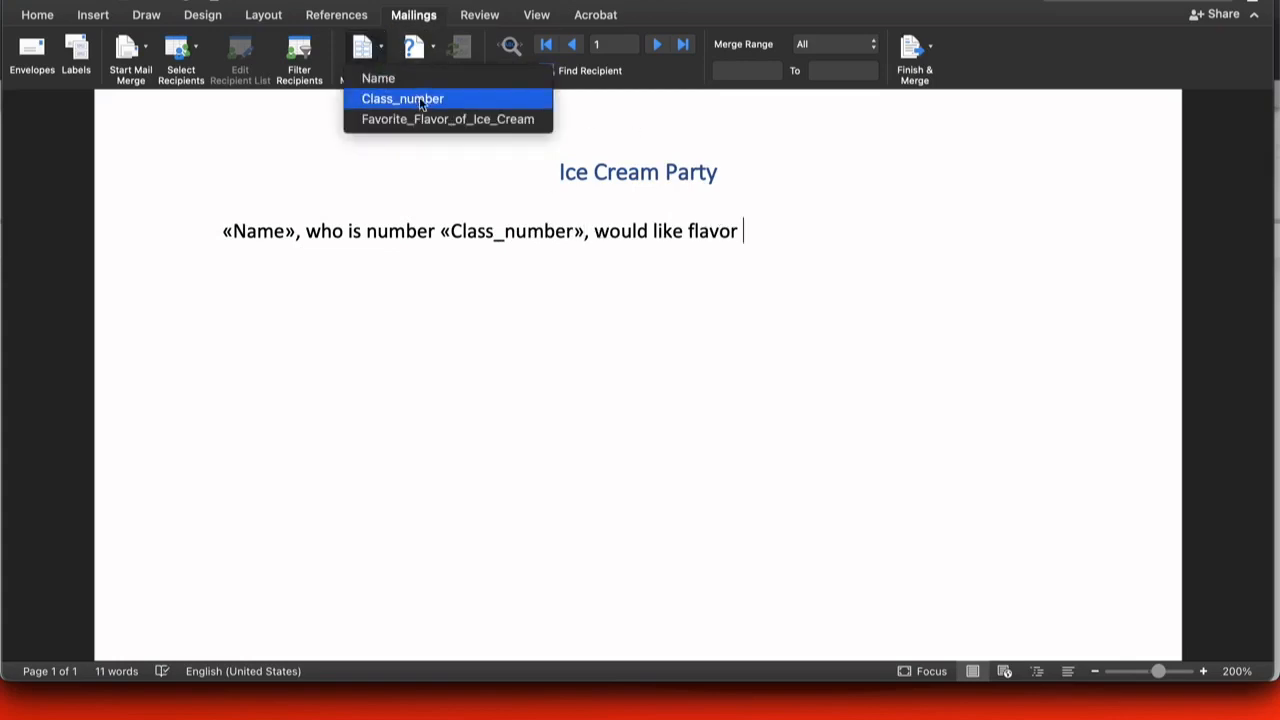
{"action": "left_click", "coordinate": [427, 121]}
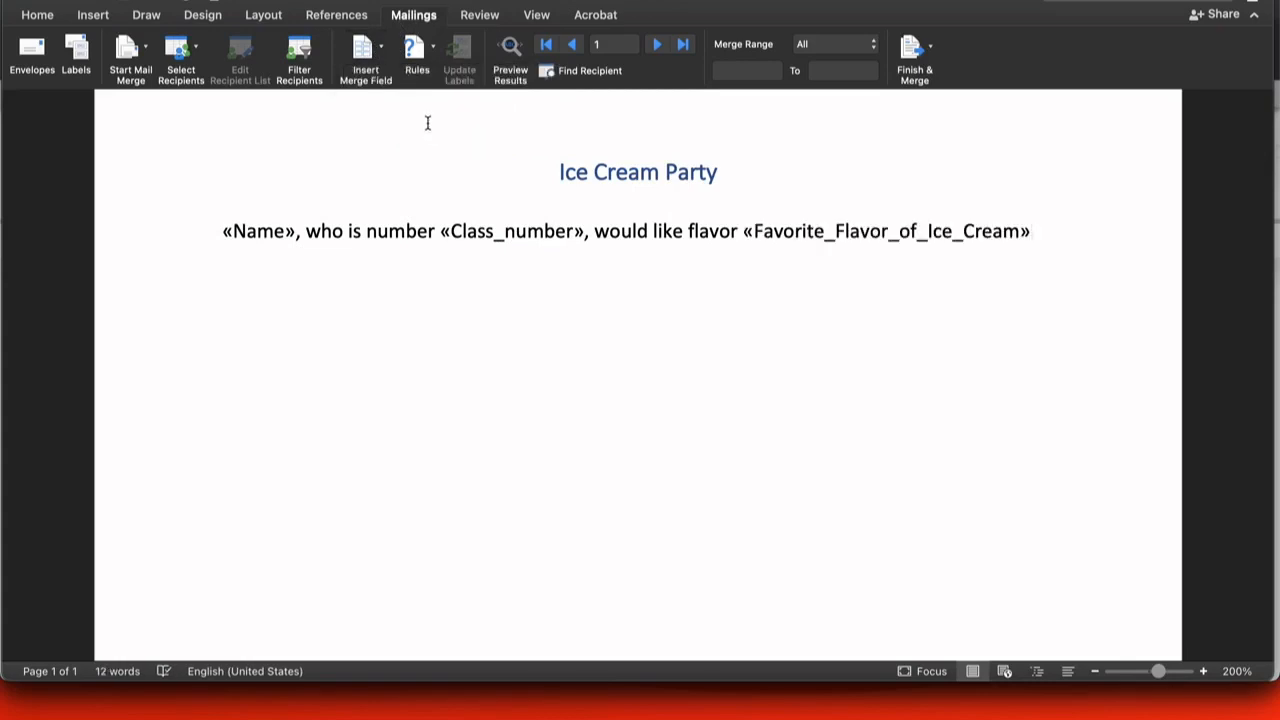
{"action": "type", "text": "."}
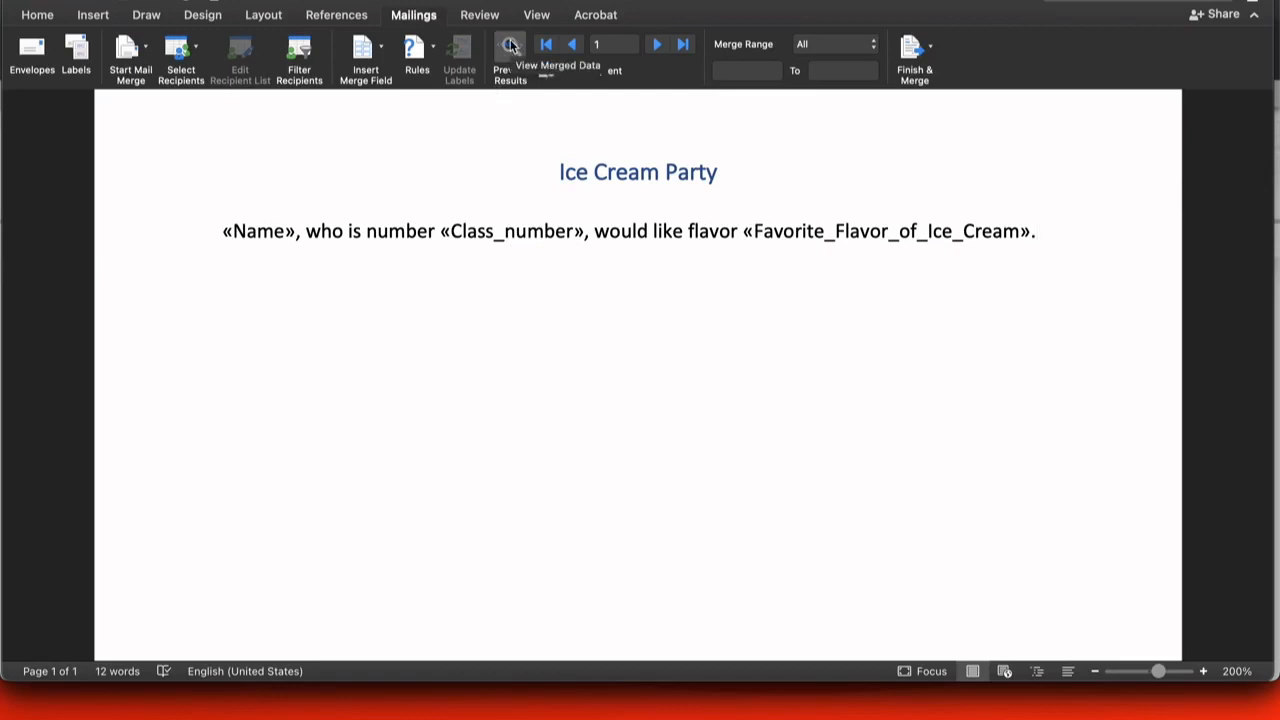
Step: Preview the merged results, go through records 1 to 3, return to record 1 and dismiss the Finish & Merge notice
{"action": "left_click", "coordinate": [511, 47]}
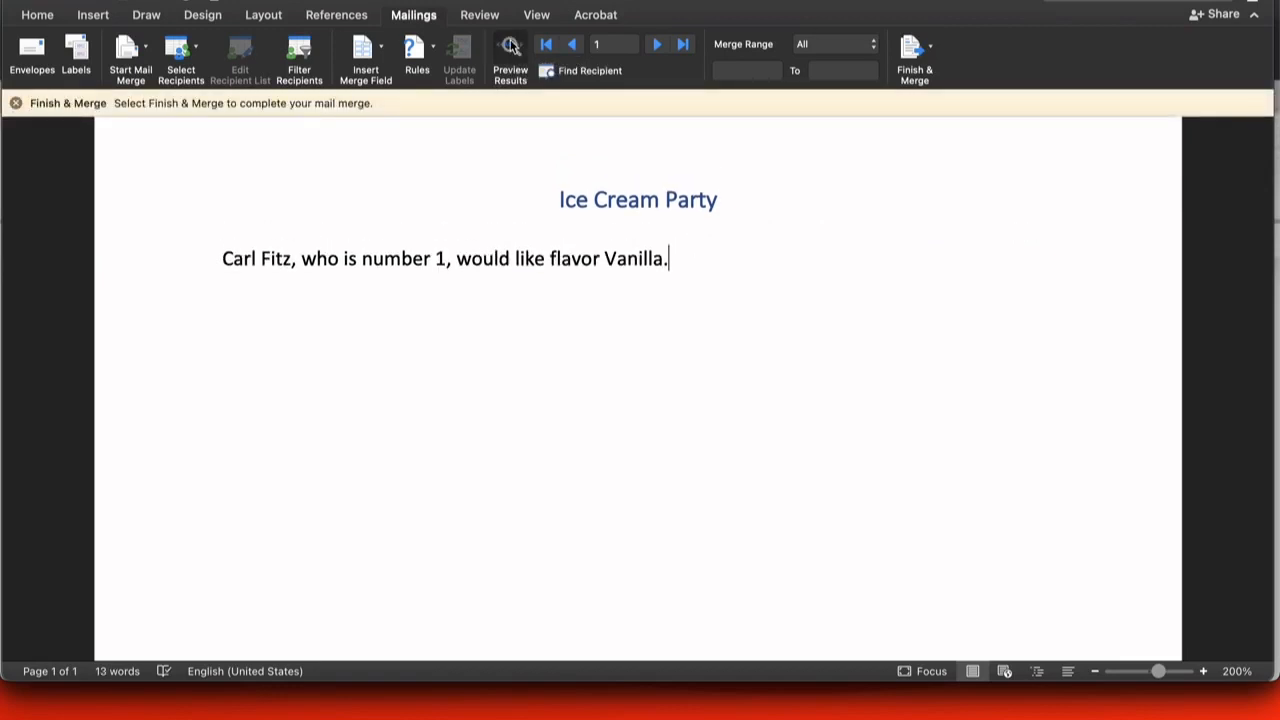
{"action": "left_click", "coordinate": [511, 47]}
{"action": "left_click", "coordinate": [511, 47]}
{"action": "left_click", "coordinate": [658, 45]}
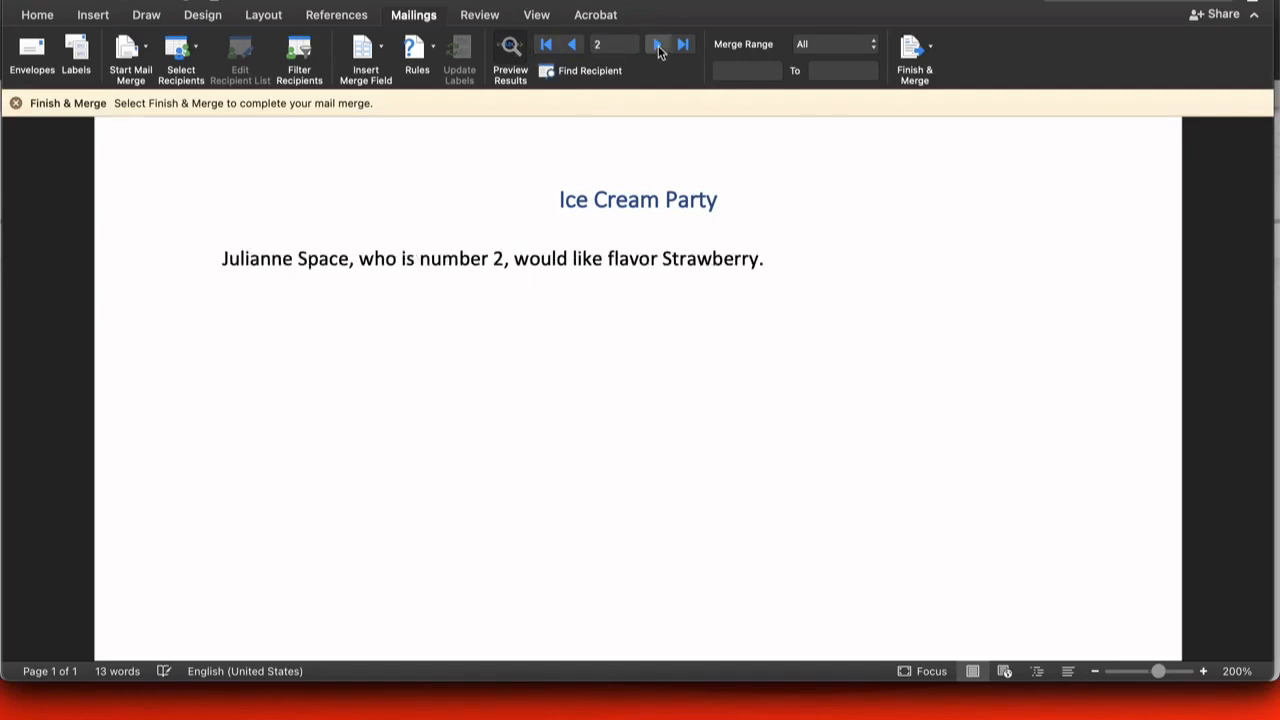
{"action": "left_click", "coordinate": [658, 45]}
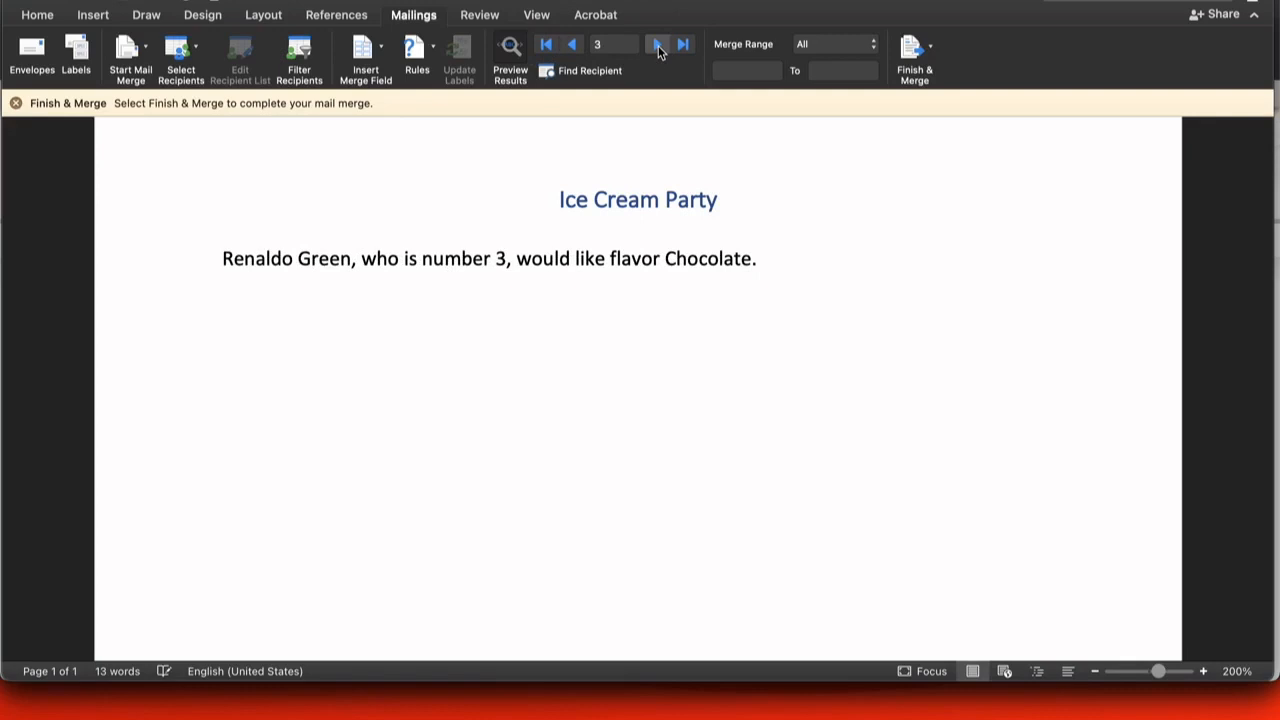
{"action": "left_click", "coordinate": [571, 47]}
{"action": "left_click", "coordinate": [571, 47]}
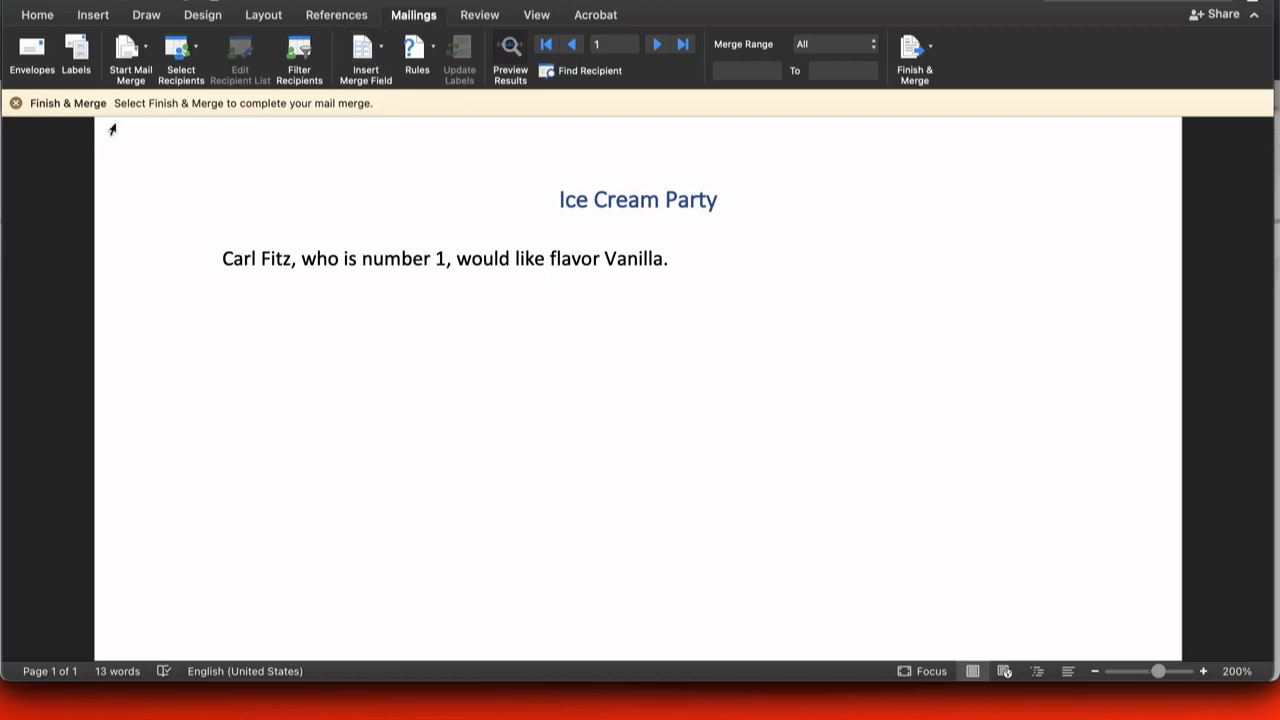
{"action": "left_click", "coordinate": [15, 103]}
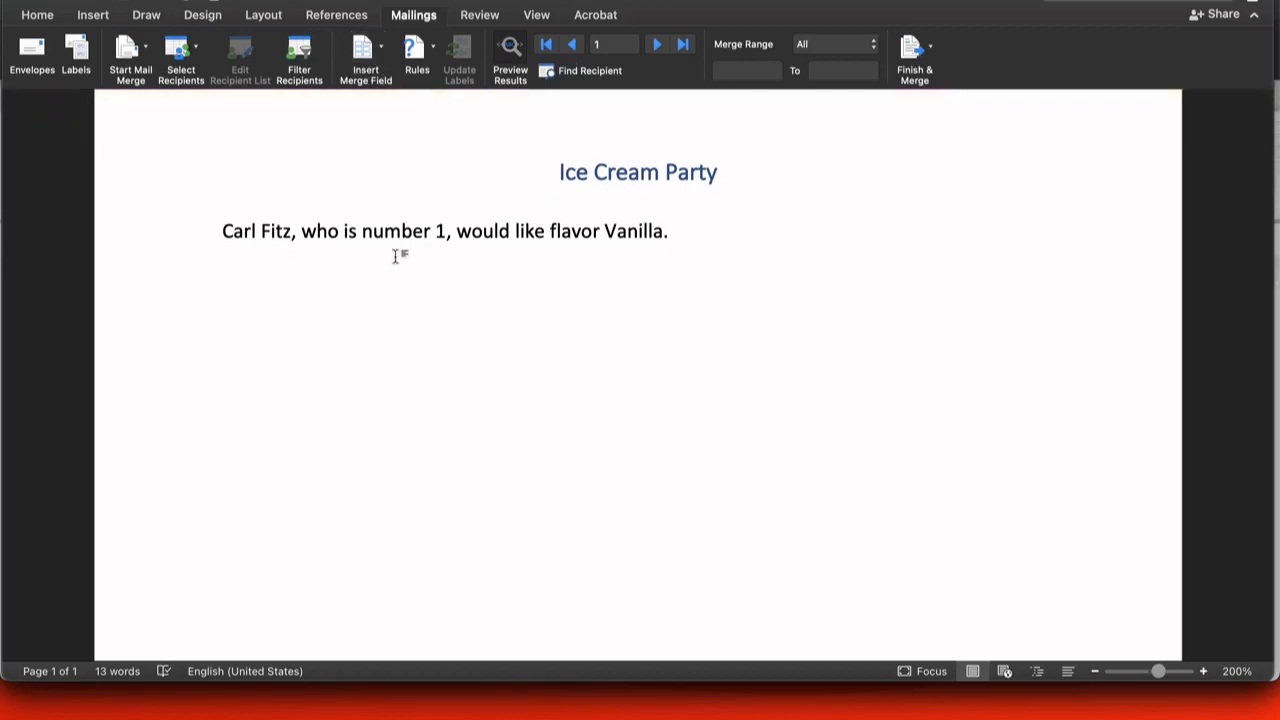
Step: Delete the comma after the merged name and the comma after the class number
{"action": "left_click", "coordinate": [297, 231]}
{"action": "key", "text": "BackSpace"}
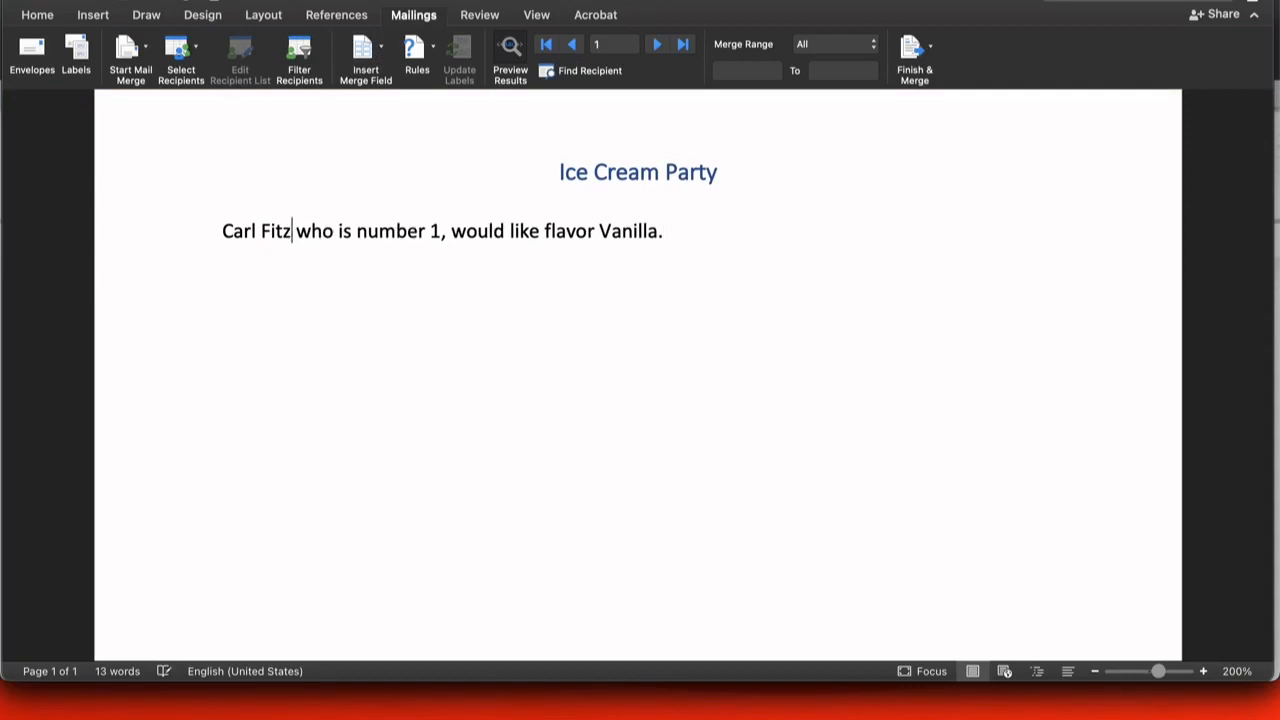
{"action": "left_click", "coordinate": [444, 231]}
{"action": "key", "text": "BackSpace"}
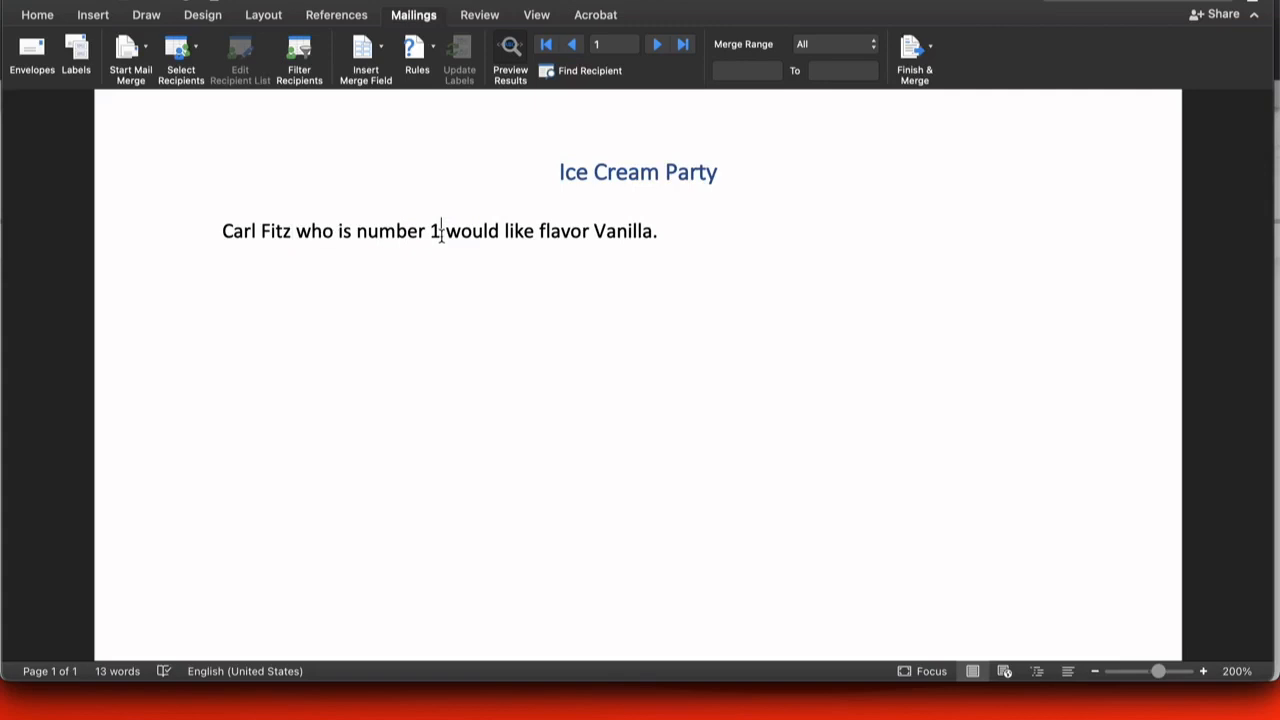
Step: Move the phrase "who is number 1" to the end of the sentence, between the flavor and the period
{"action": "left_click_drag", "start_coordinate": [441, 231], "coordinate": [300, 232]}
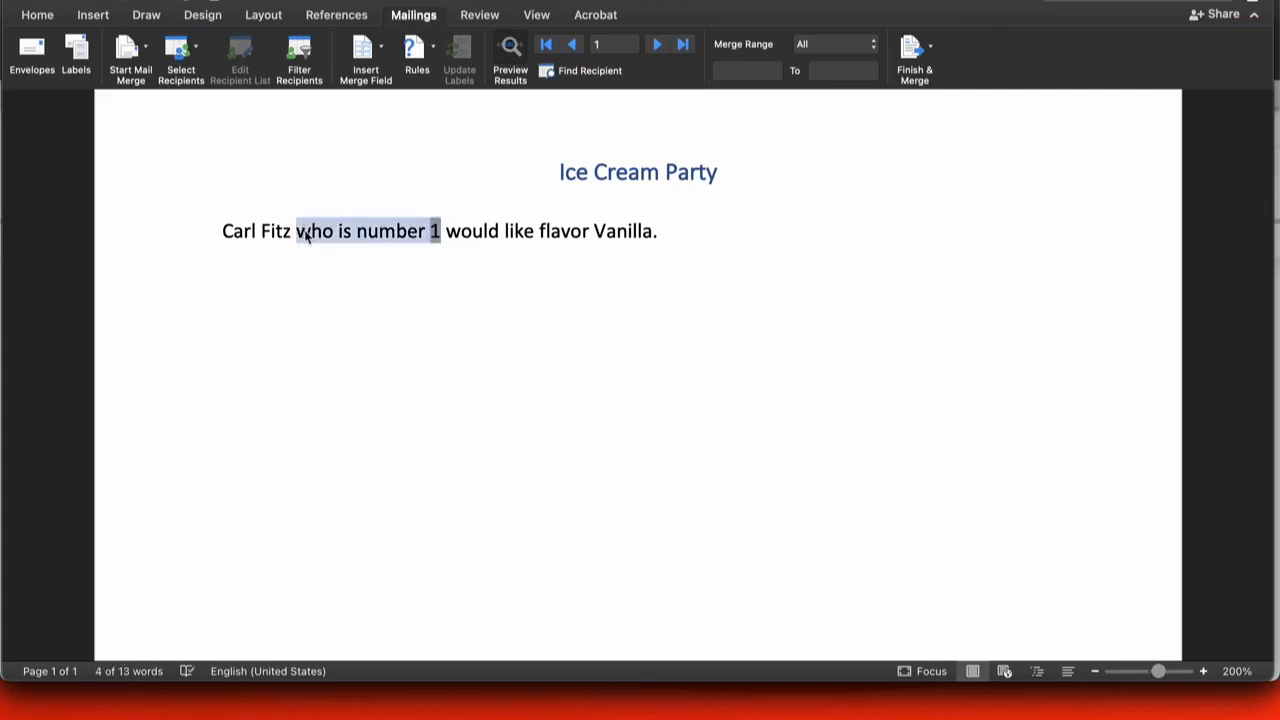
{"action": "left_click_drag", "start_coordinate": [307, 234], "coordinate": [617, 232]}
{"action": "key", "text": "Left"}
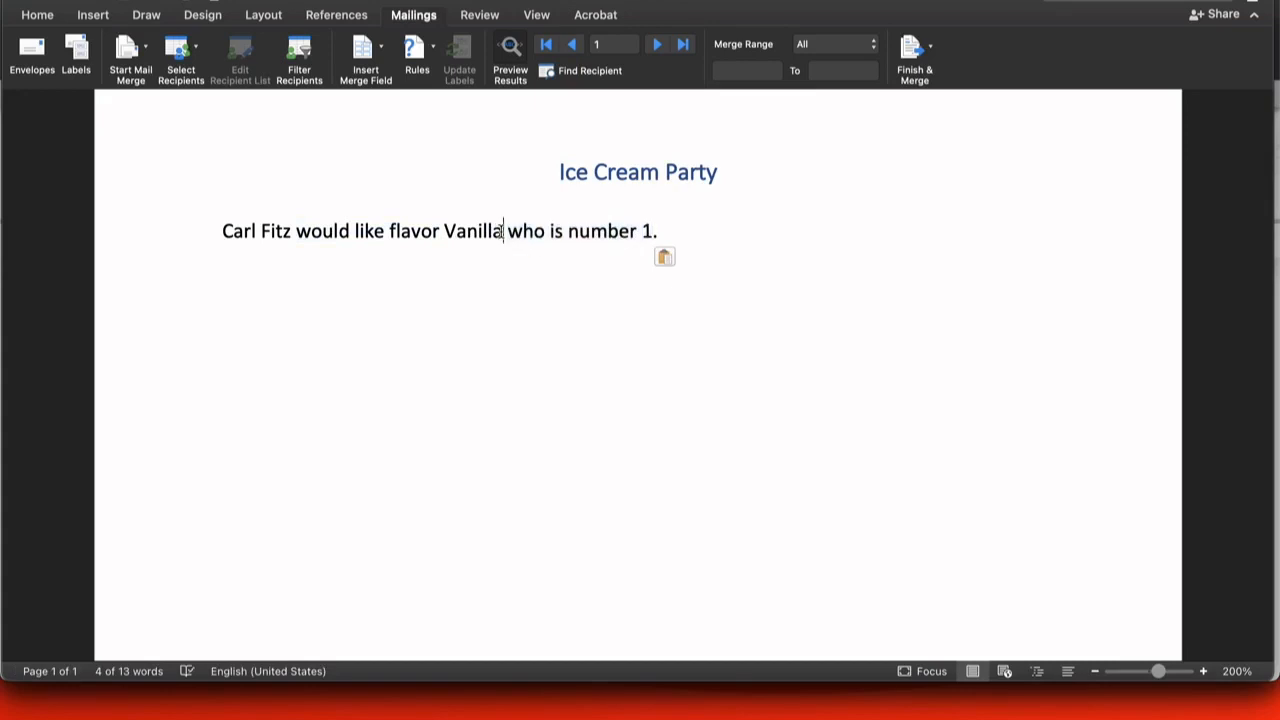
Step: Reword the merge line to read "would like the flavor" plus the flavor and a period, then "They are number" plus the class number
{"action": "type", "text": "."}
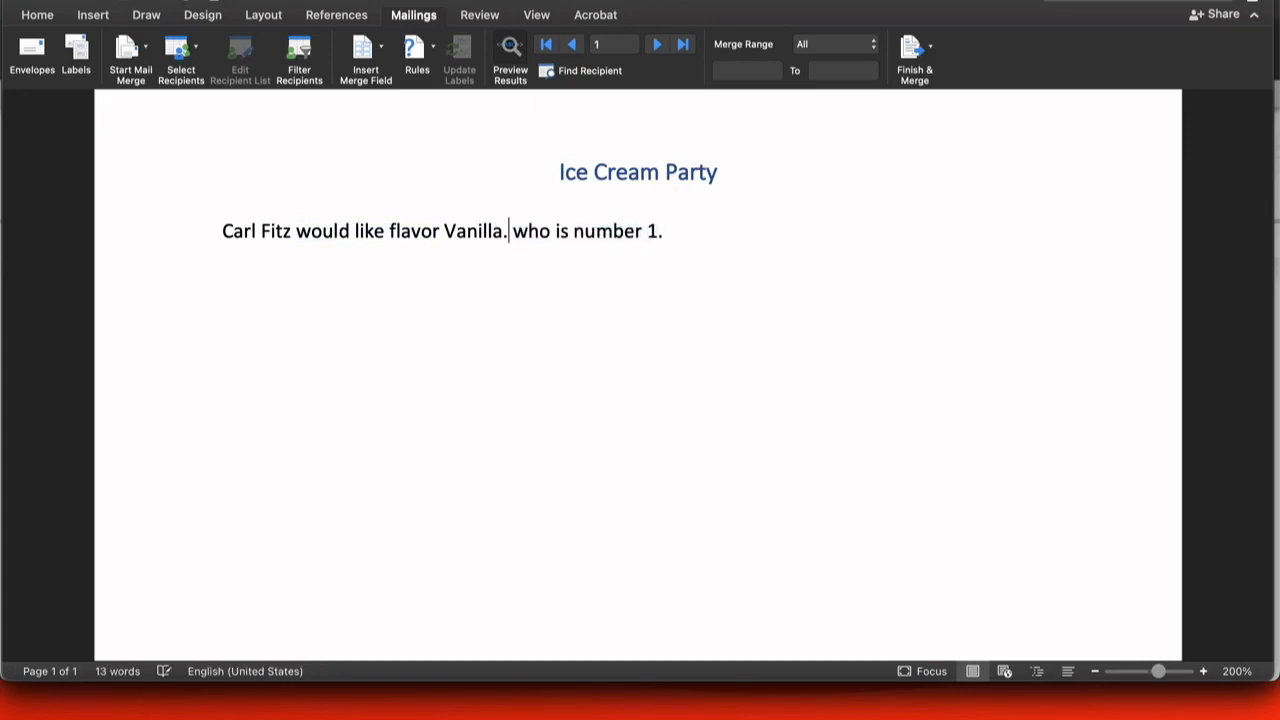
{"action": "double_click", "coordinate": [532, 231]}
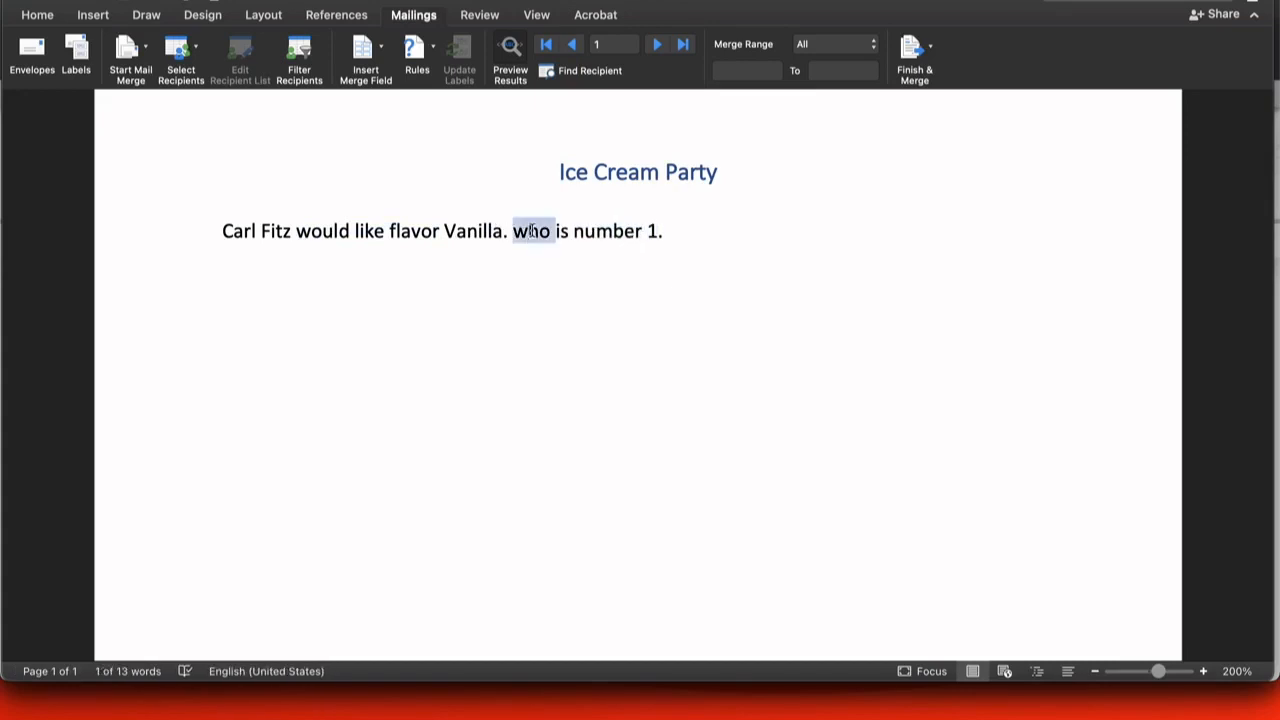
{"action": "type", "text": "They are"}
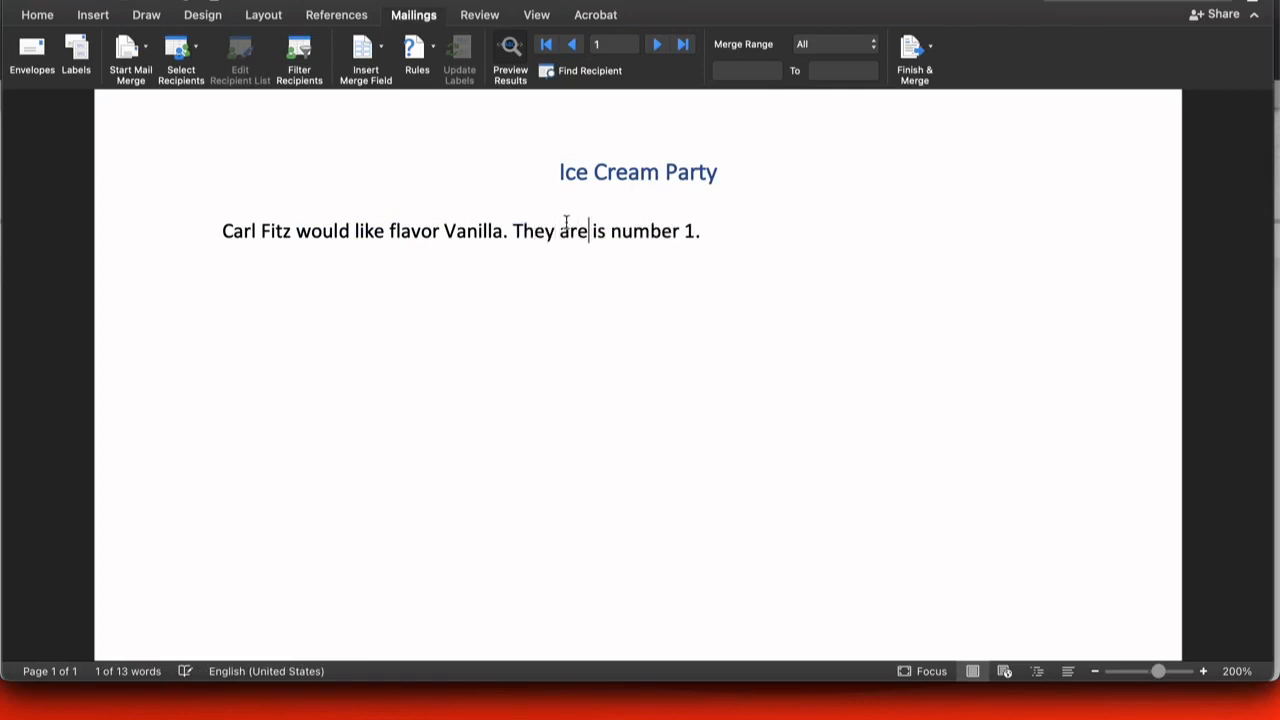
{"action": "left_click", "coordinate": [604, 231]}
{"action": "key", "text": "BackSpace"}
{"action": "key", "text": "BackSpace"}
{"action": "key", "text": "BackSpace"}
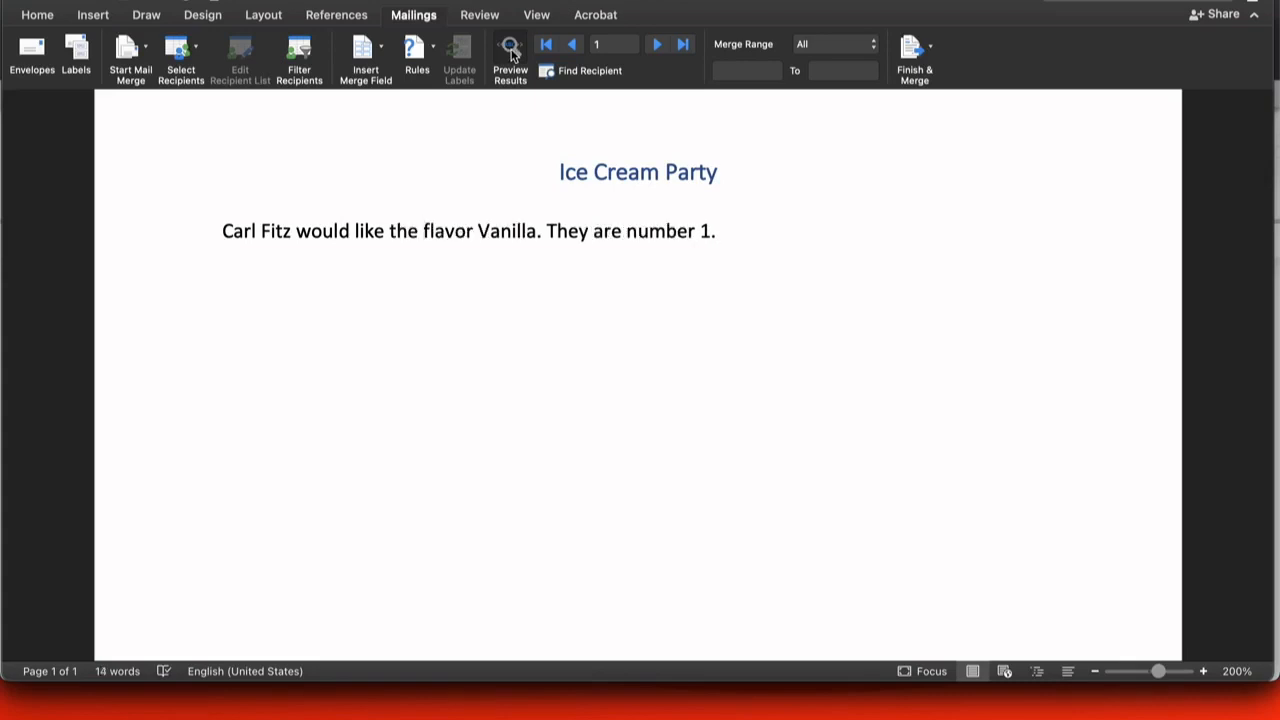
Step: Check the merge fields against the previewed results, going through records 1 to 3 and back to record 1
{"action": "left_click", "coordinate": [510, 55]}
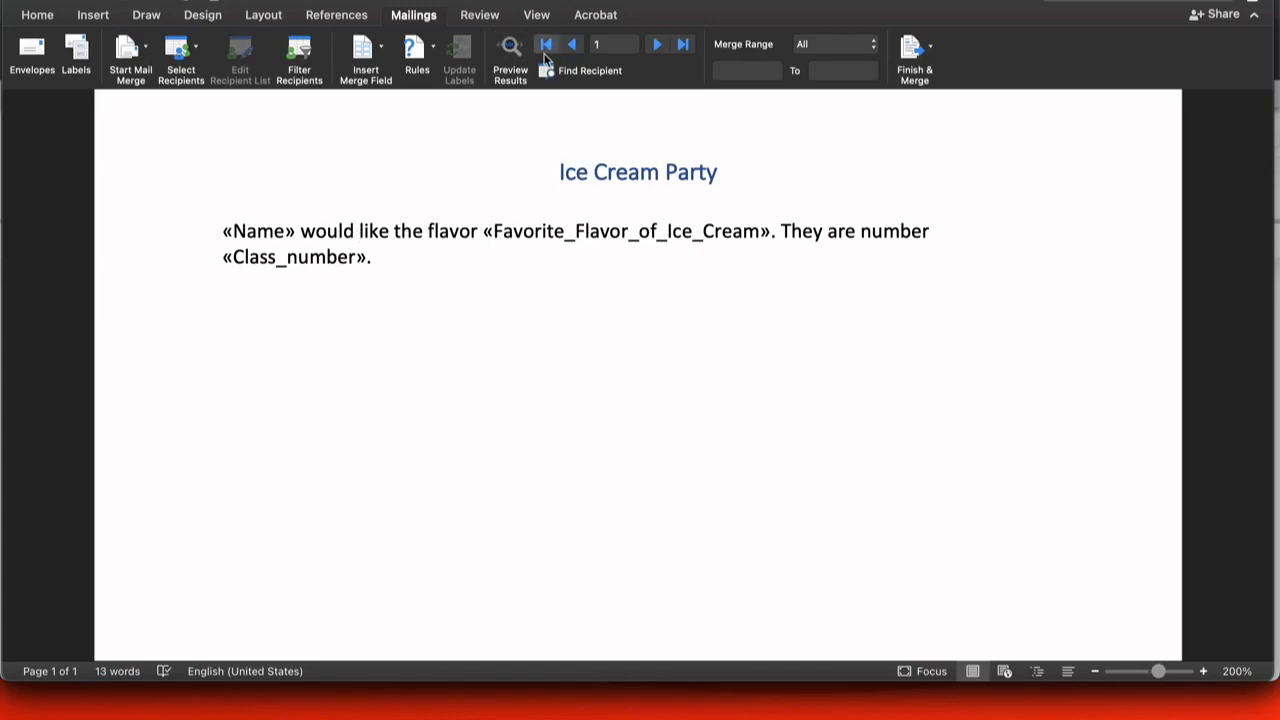
{"action": "left_click", "coordinate": [510, 52]}
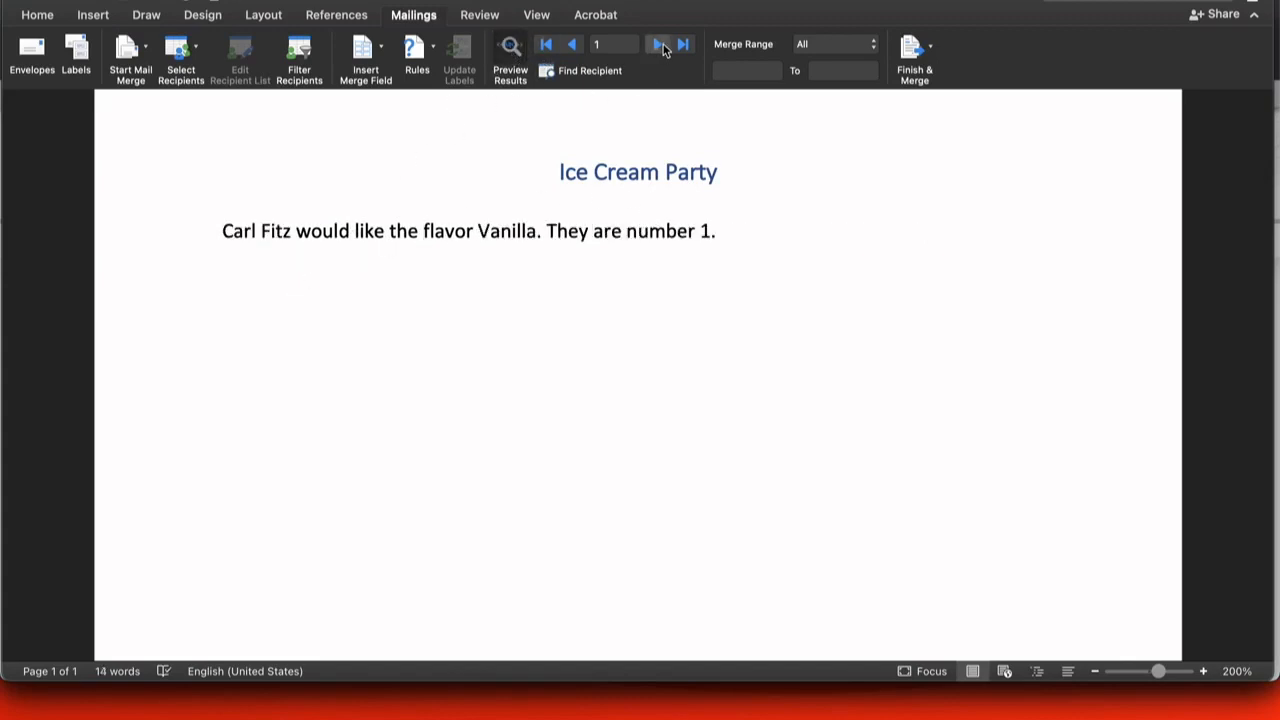
{"action": "left_click", "coordinate": [660, 45]}
{"action": "left_click", "coordinate": [660, 45]}
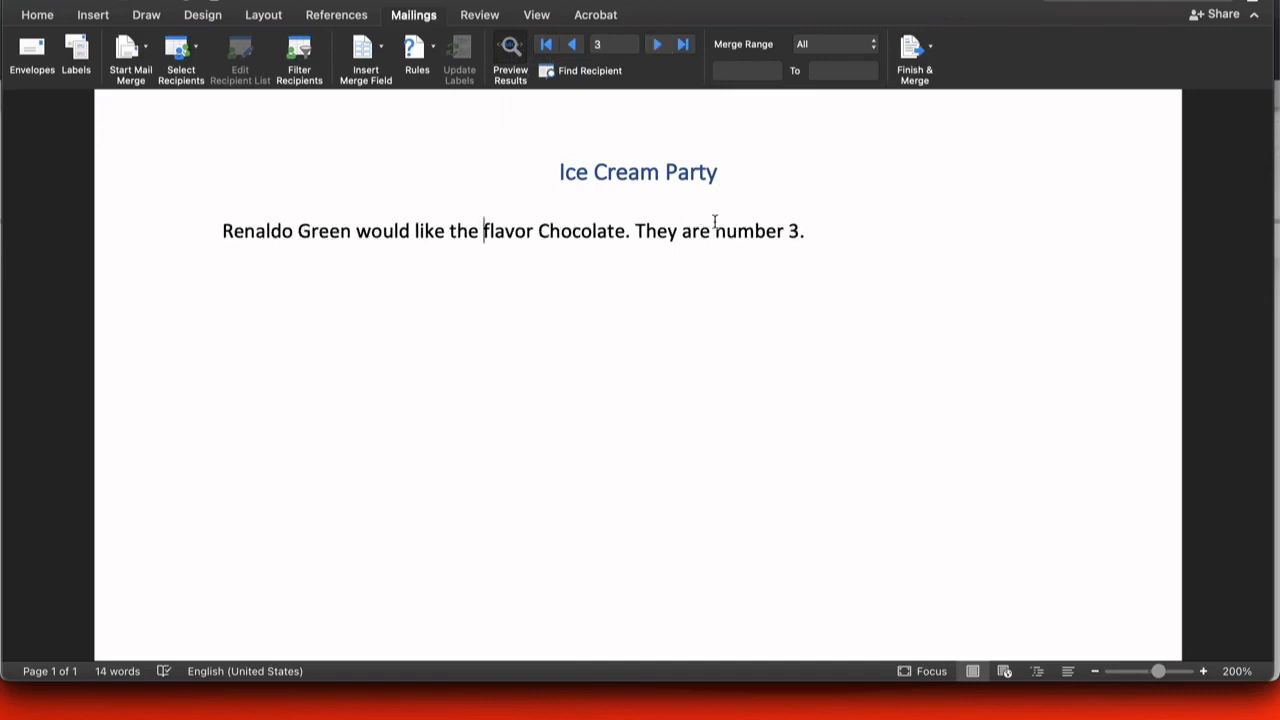
{"action": "left_click", "coordinate": [573, 45]}
{"action": "left_click", "coordinate": [574, 45]}
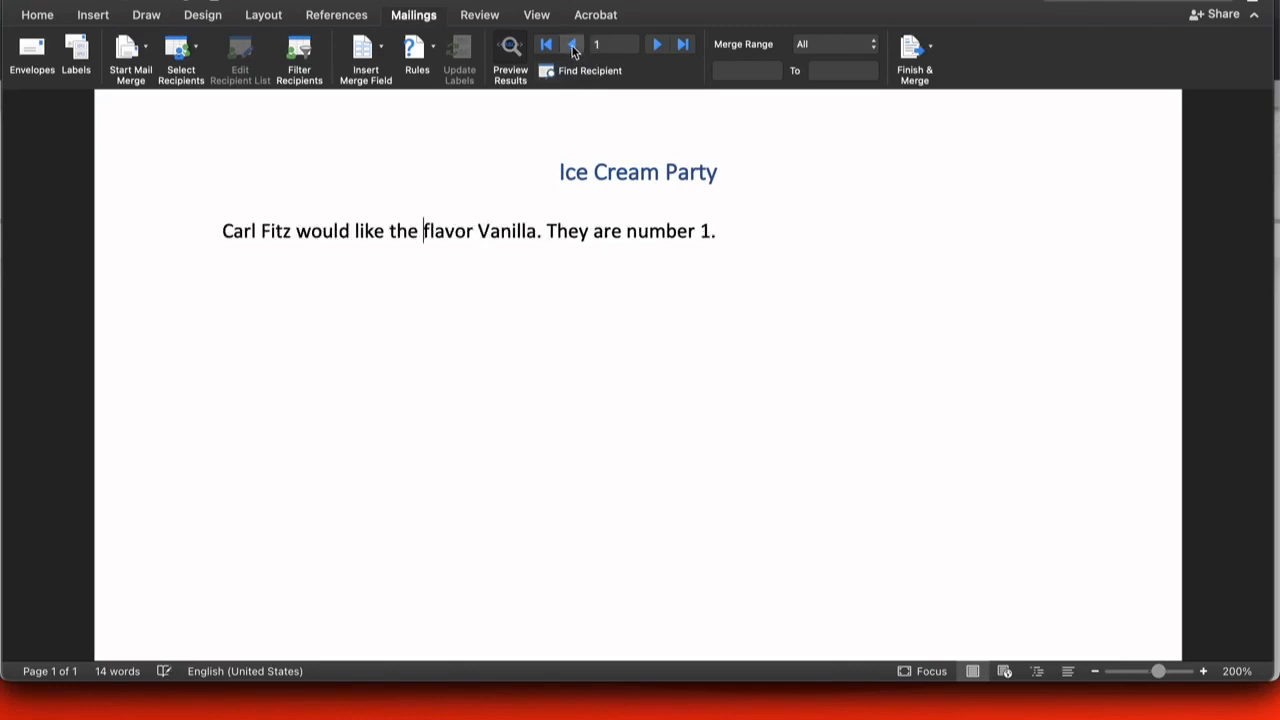
Step: Finish the merge for all records into individual editable documents and review each generated Ice Cream Party letter
{"action": "left_click", "coordinate": [931, 60]}
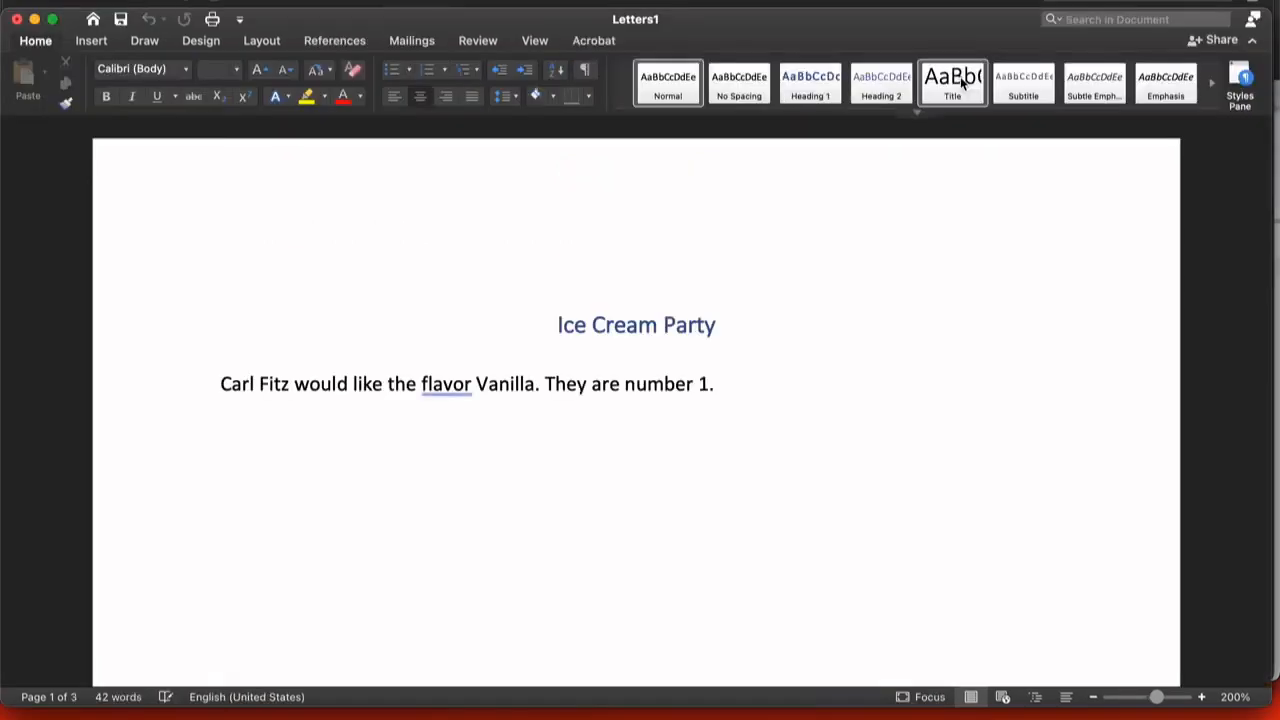
{"action": "scroll", "coordinate": [645, 353], "scroll_direction": "down", "scroll_amount": 15}
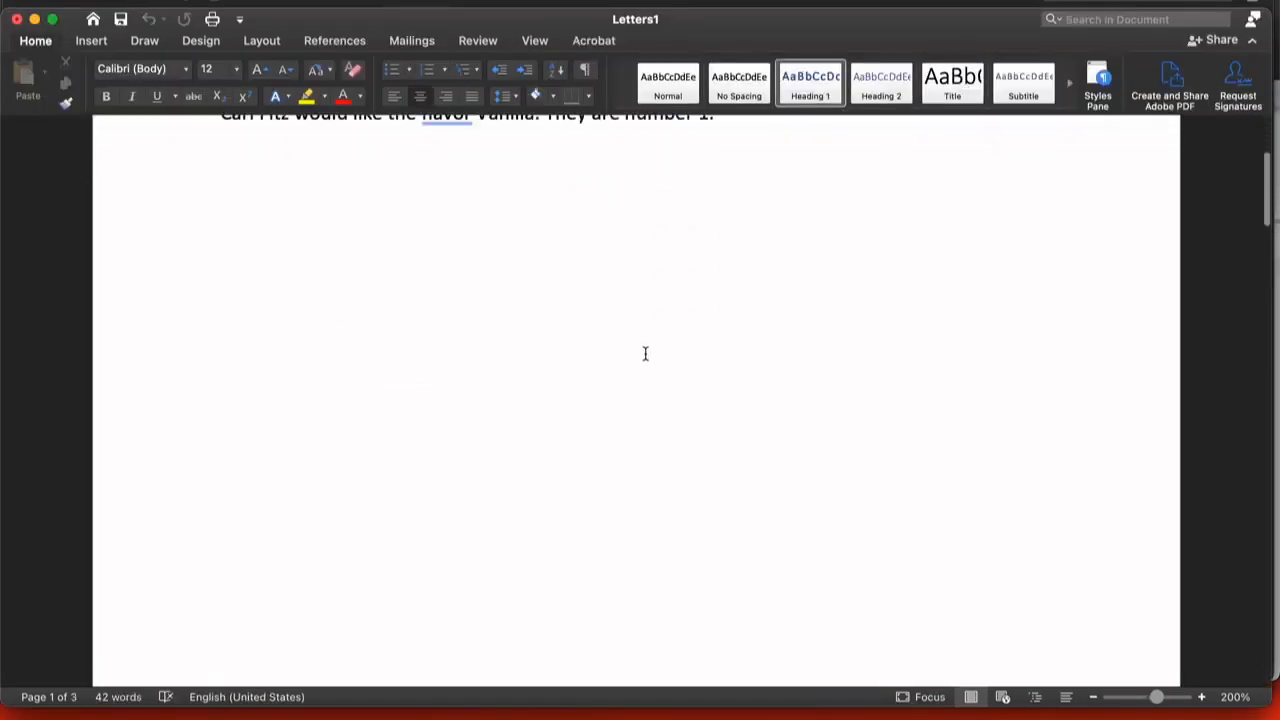
{"action": "scroll", "coordinate": [645, 353], "scroll_direction": "up", "scroll_amount": 3}
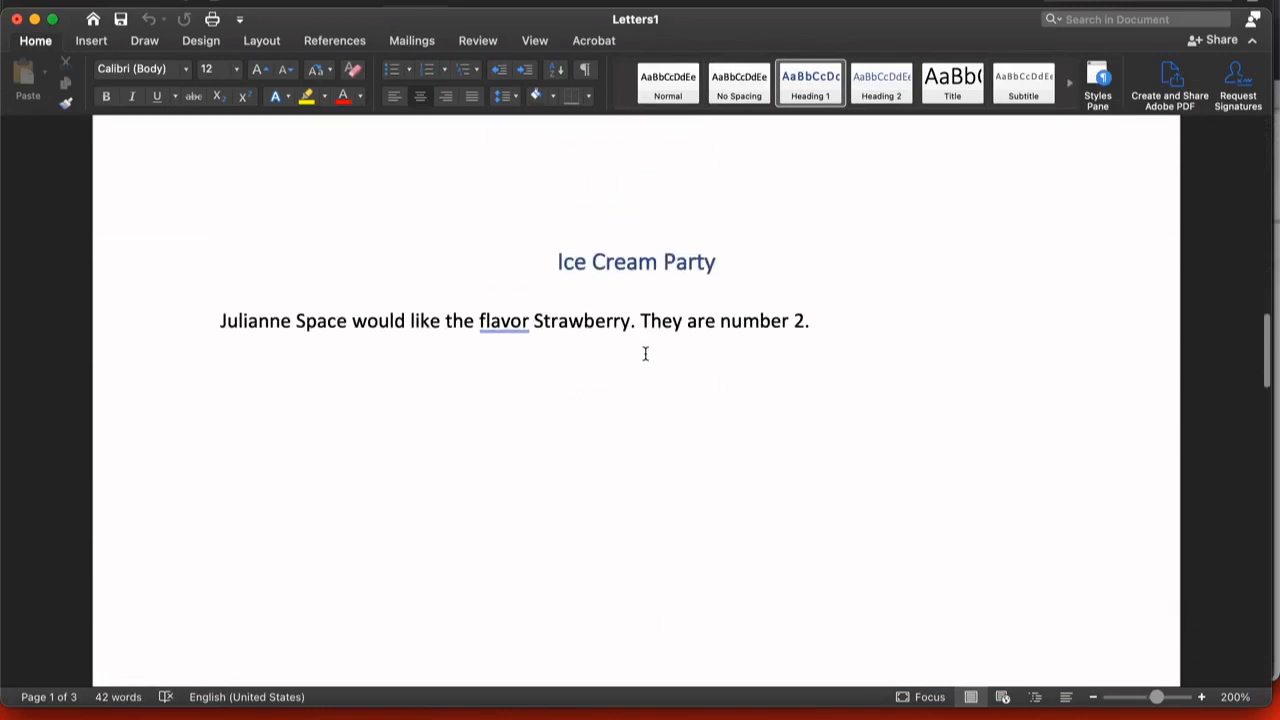
{"action": "scroll", "coordinate": [645, 353], "scroll_direction": "down", "scroll_amount": 15}
{"action": "scroll", "coordinate": [645, 353], "scroll_direction": "down", "scroll_amount": 5}
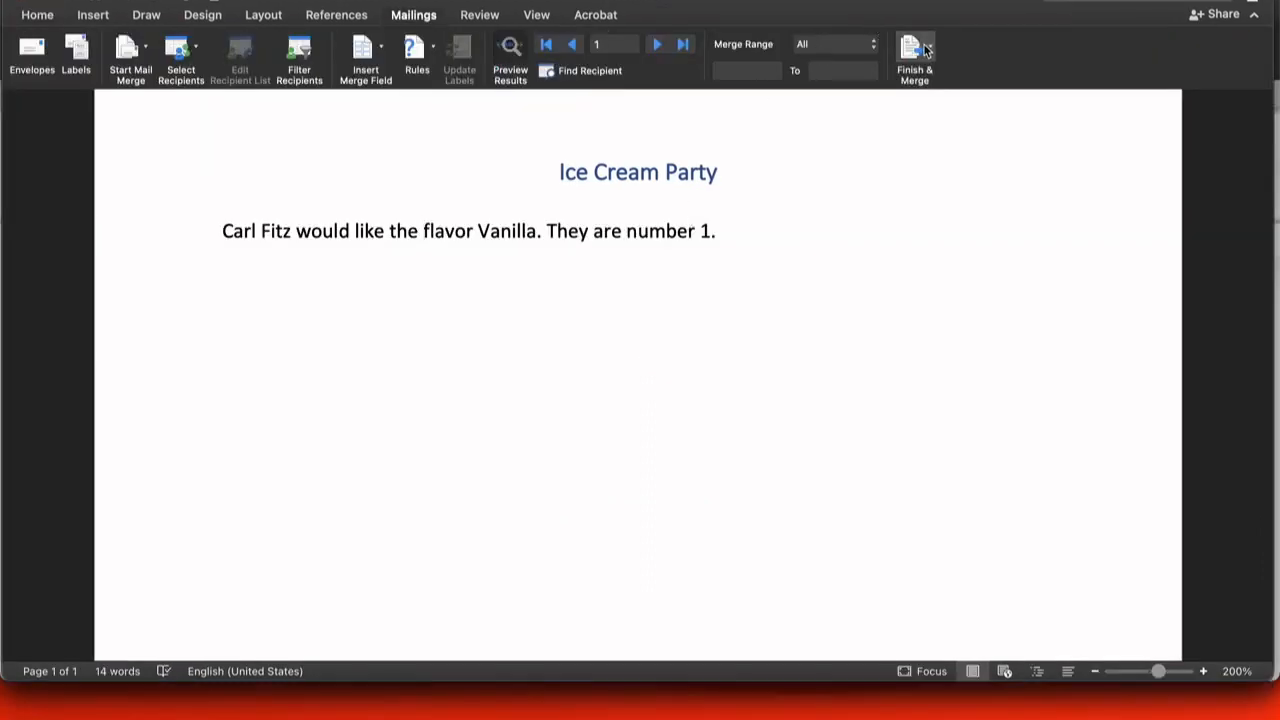
Step: Return to the main merge document and finish the merge for all records with the Print Documents option
{"action": "left_click", "coordinate": [929, 50]}
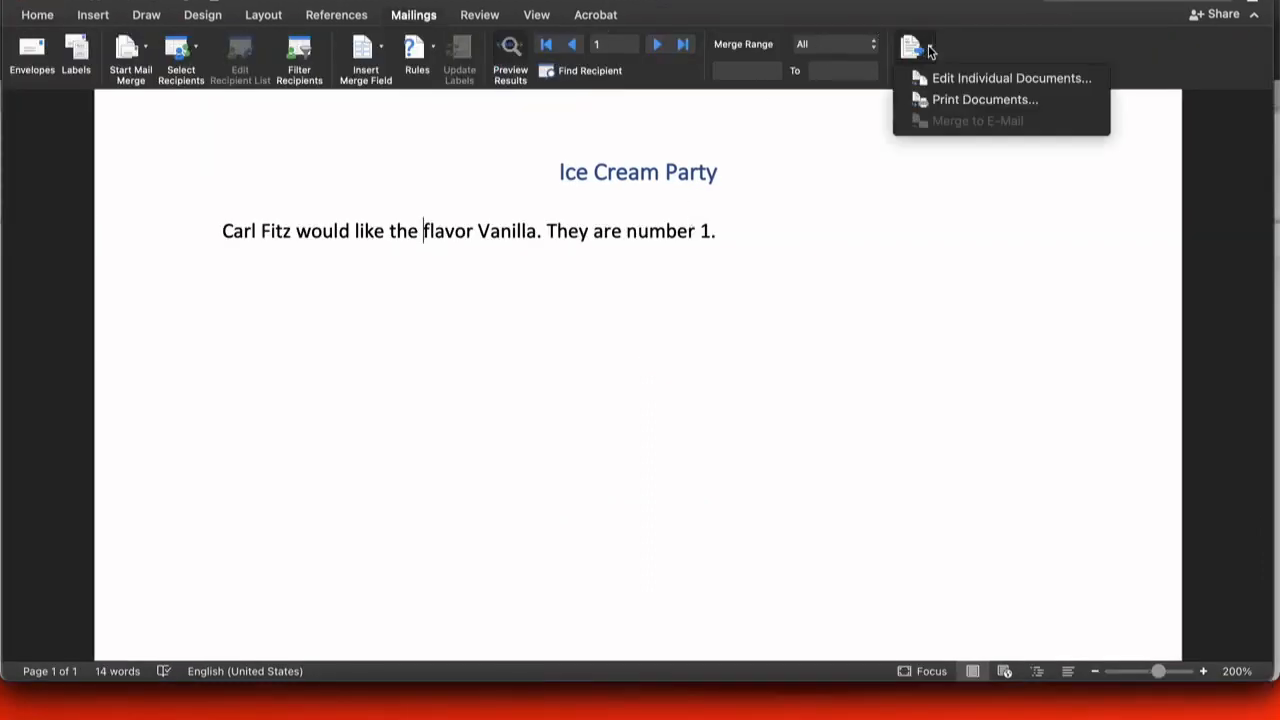
{"action": "left_click", "coordinate": [950, 100]}
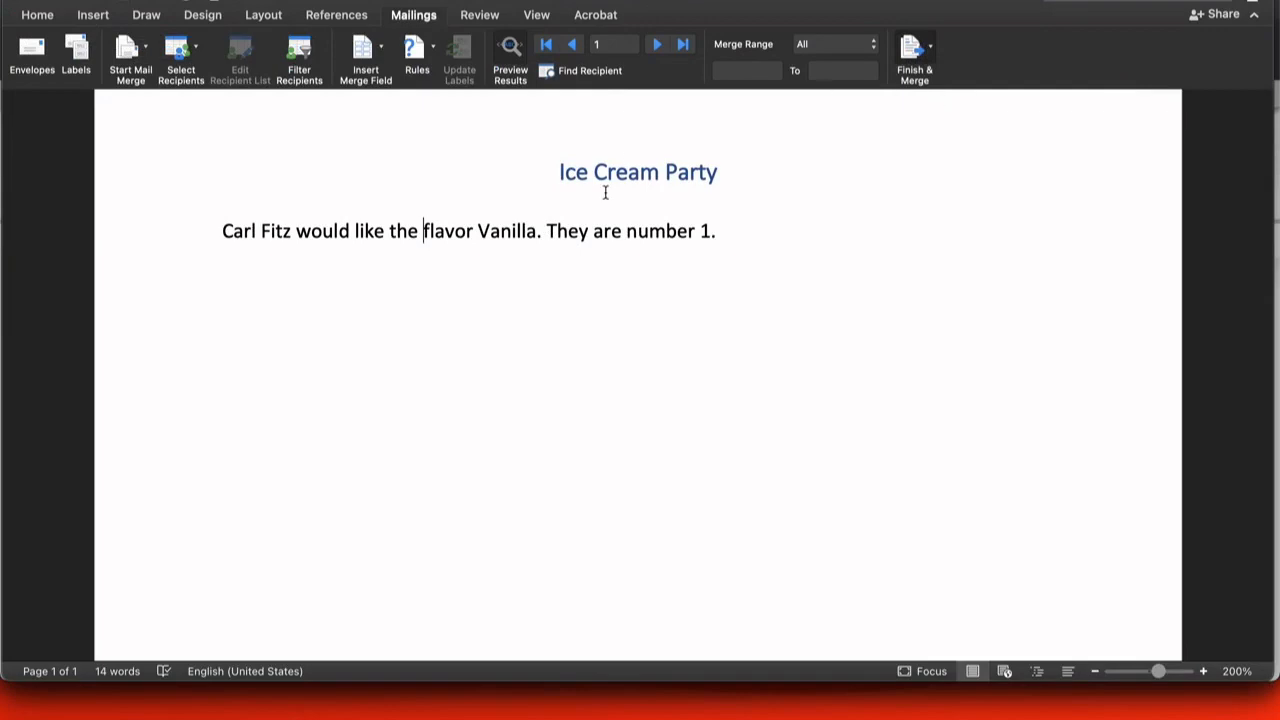